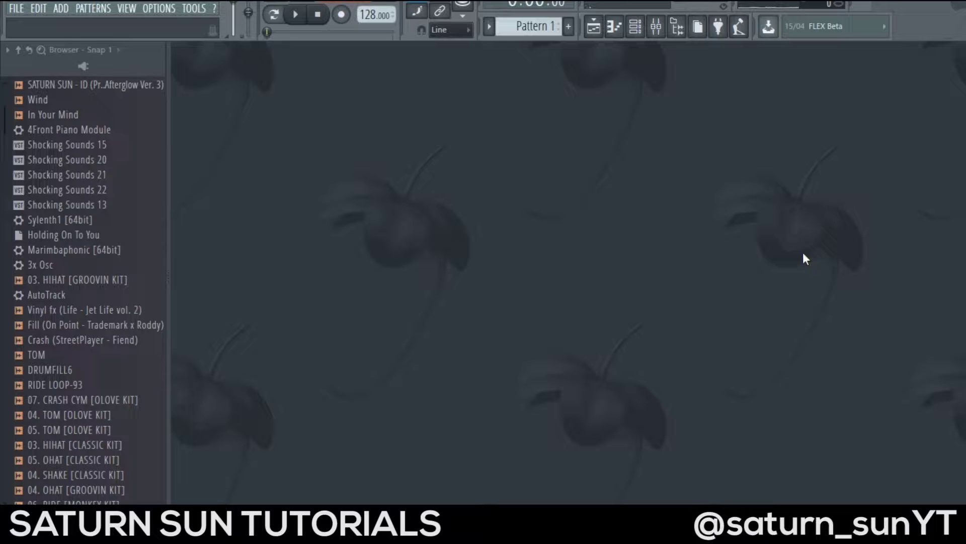
Step: Open the ZGameEditor Visualizer on mixer Insert 1 and move its preview window aside
left_click(660, 37)
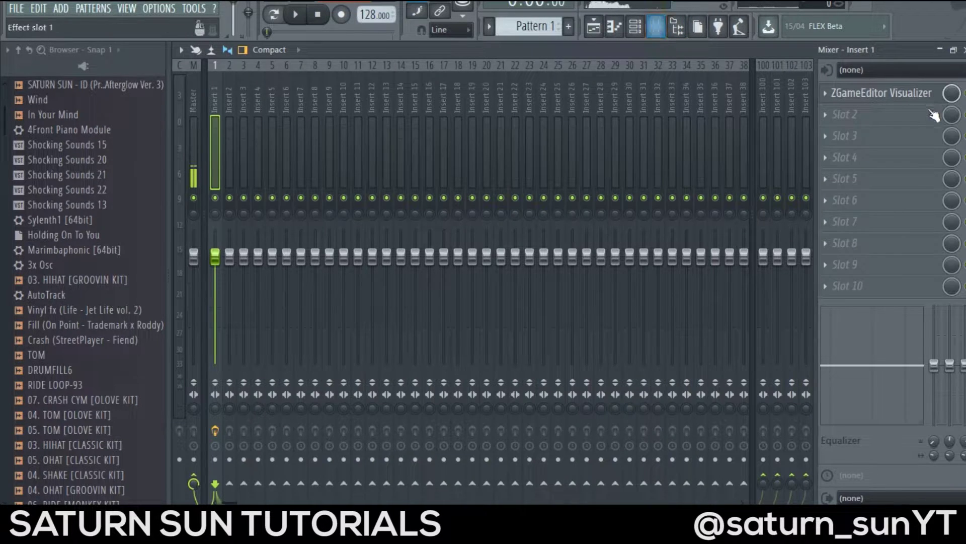
left_click(869, 99)
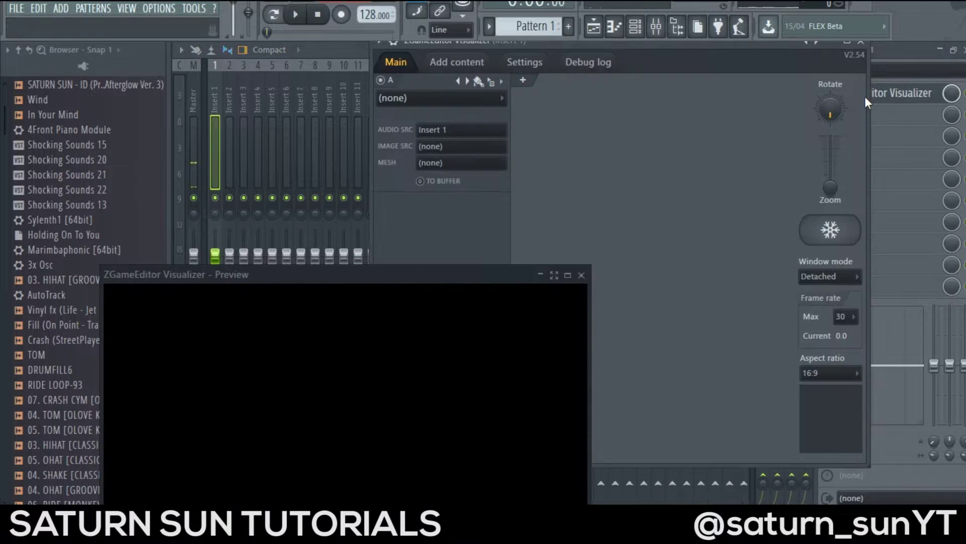
left_click_drag(308, 283, 642, 81)
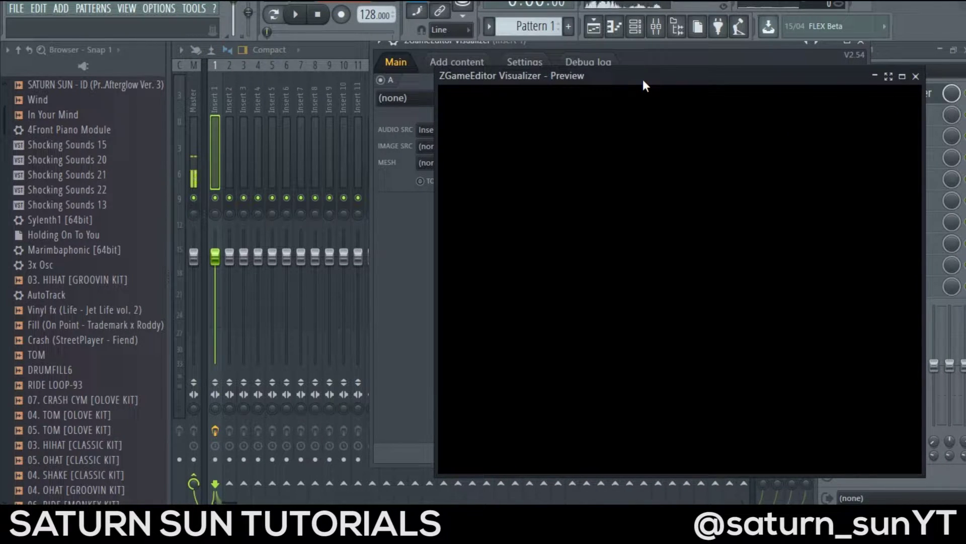
left_click(595, 29)
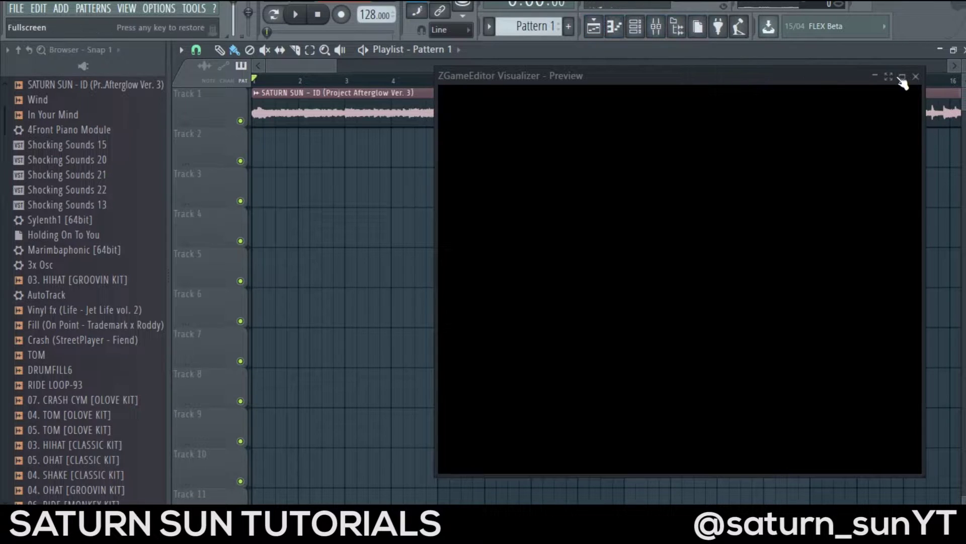
Step: Collapse the visualizer preview and reopen the ZGameEditor Visualizer settings from the mixer
left_click(877, 77)
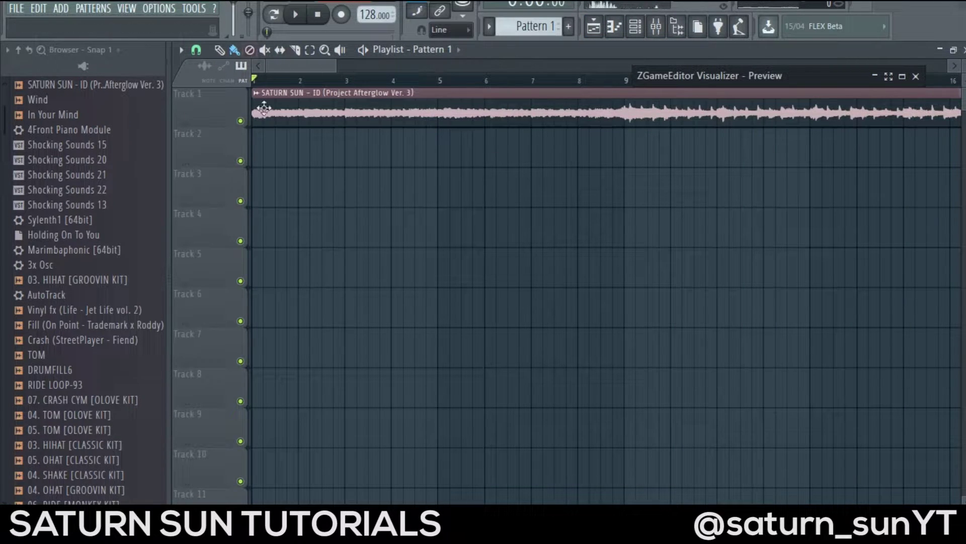
scroll(453, 80, "down", 2)
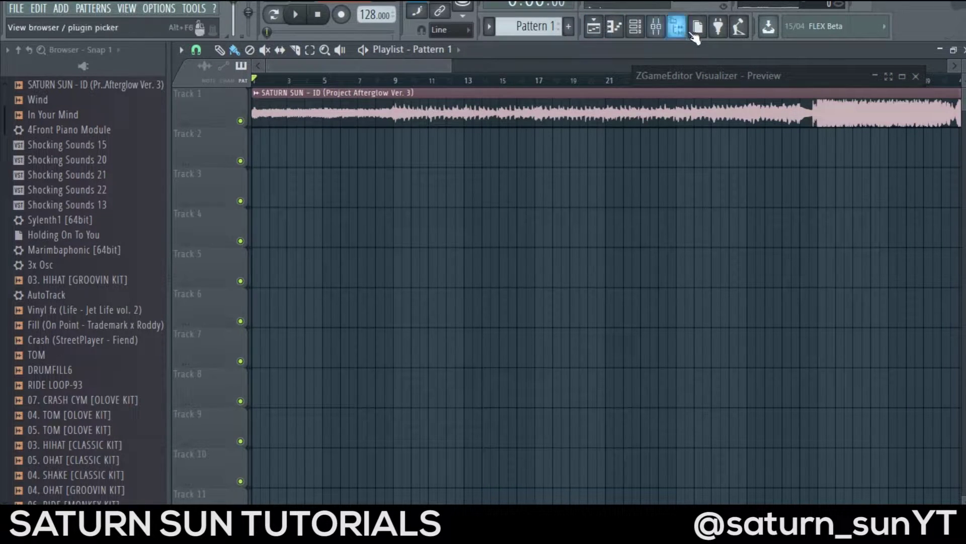
left_click(667, 32)
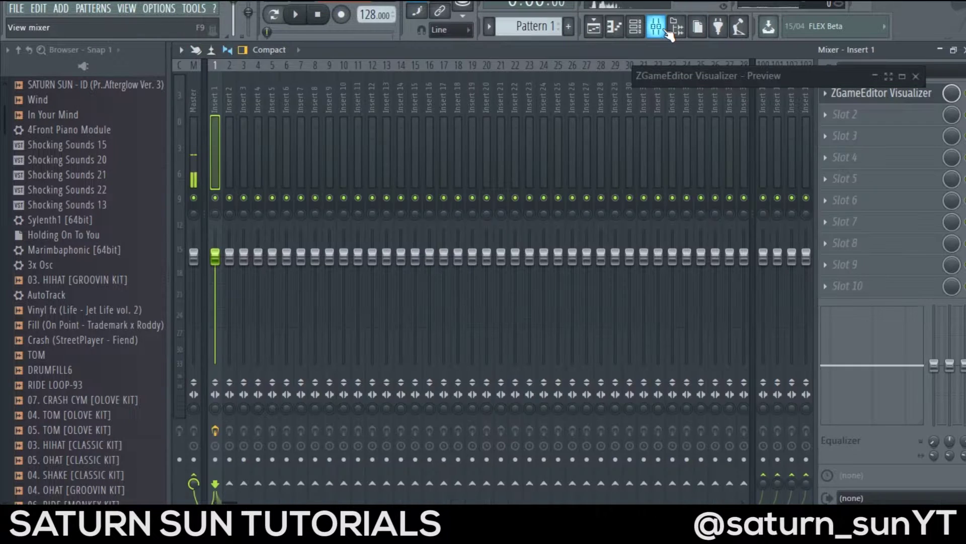
left_click(865, 101)
left_click(865, 99)
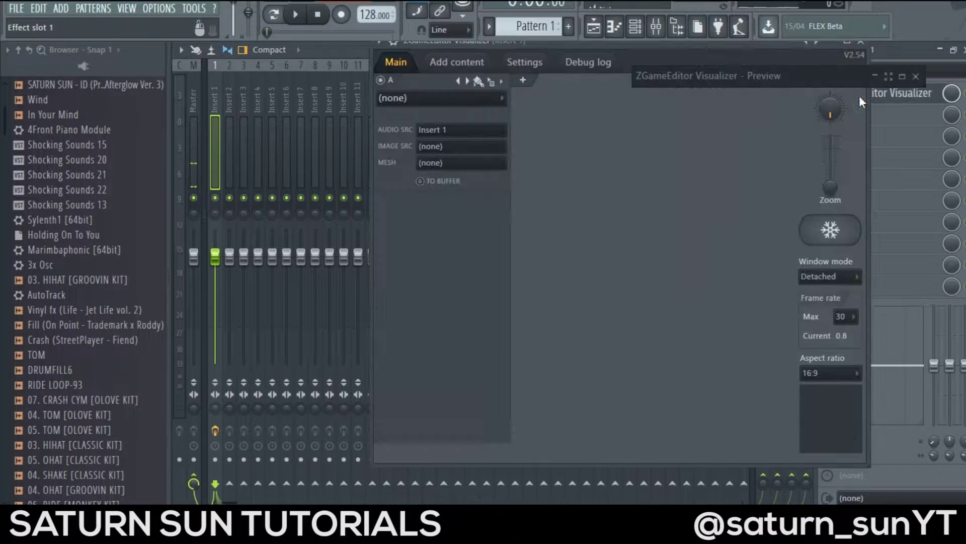
Step: Import Deep Blue.jpg and SATURN SUN.png from Desktop > Audio Visualizer Tutorial as pictures
left_click(483, 65)
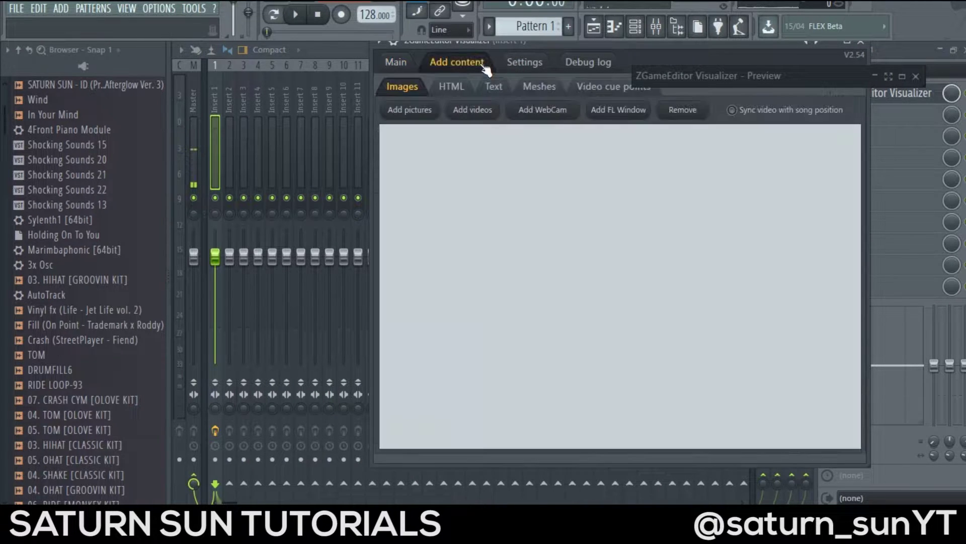
left_click(414, 108)
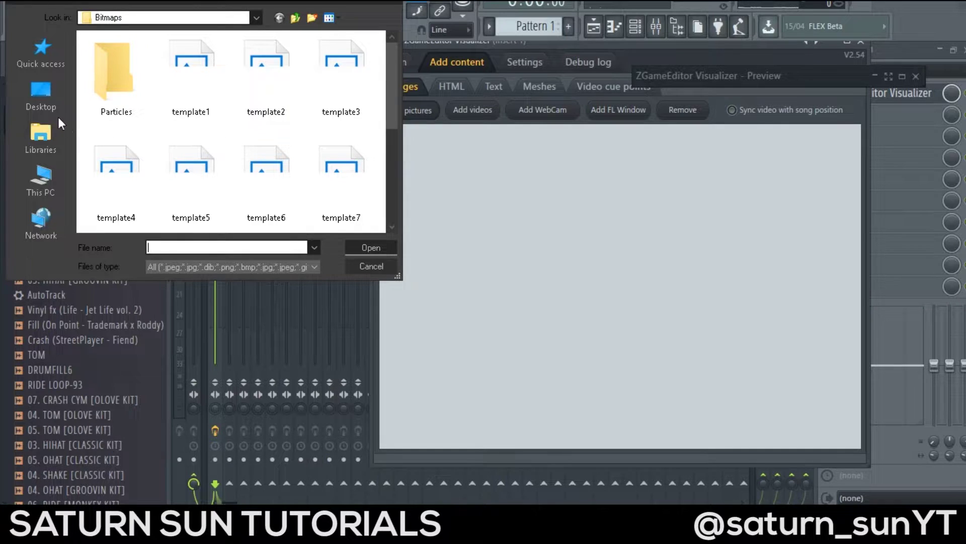
left_click(28, 102)
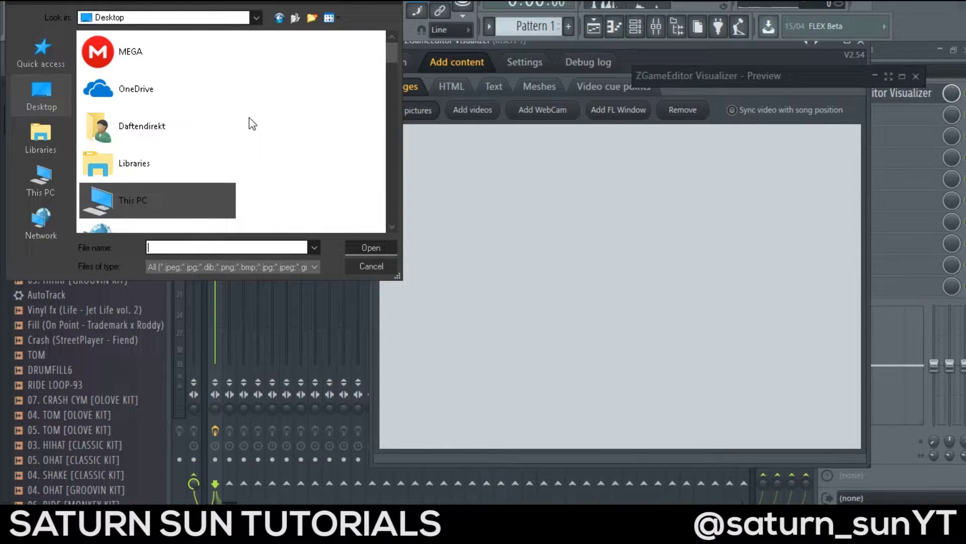
scroll(252, 124, "down", 2)
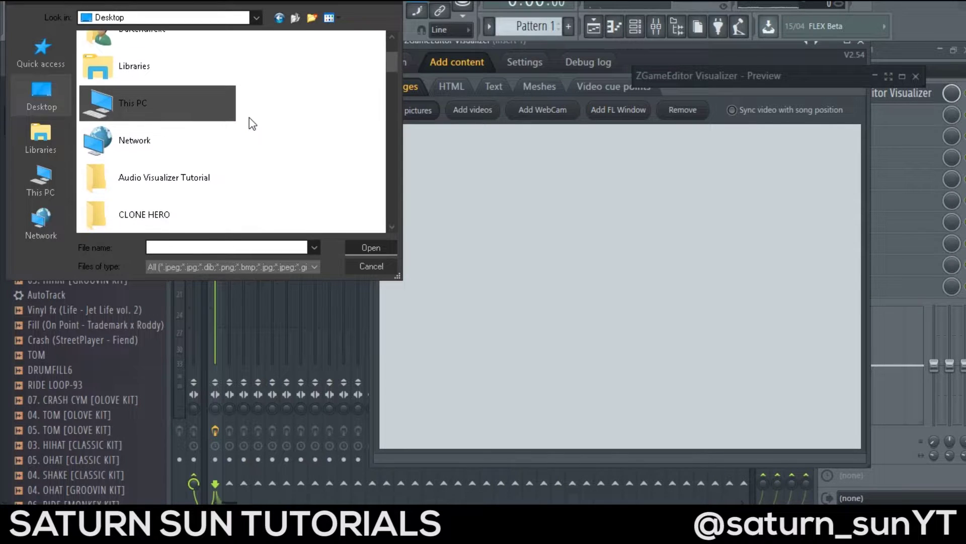
scroll(252, 124, "down", 2)
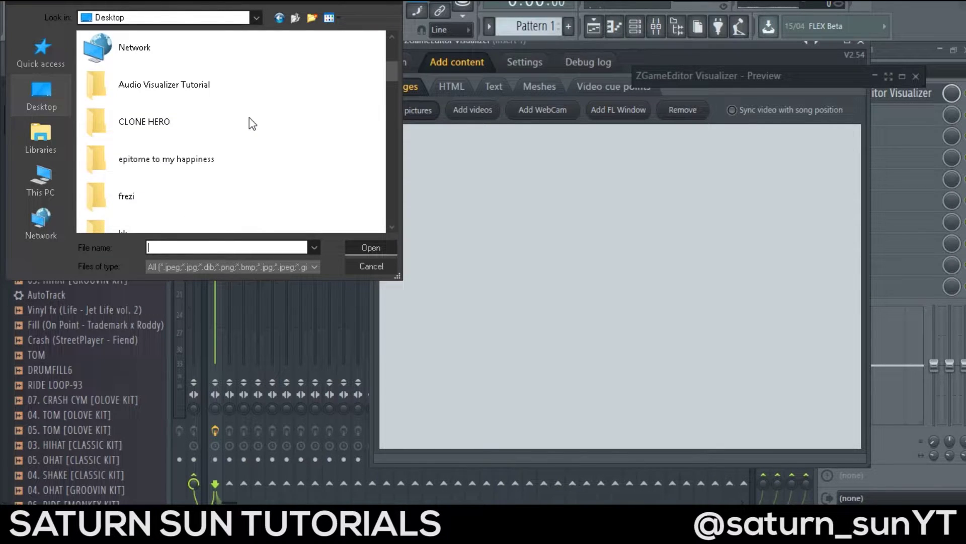
double_click(192, 85)
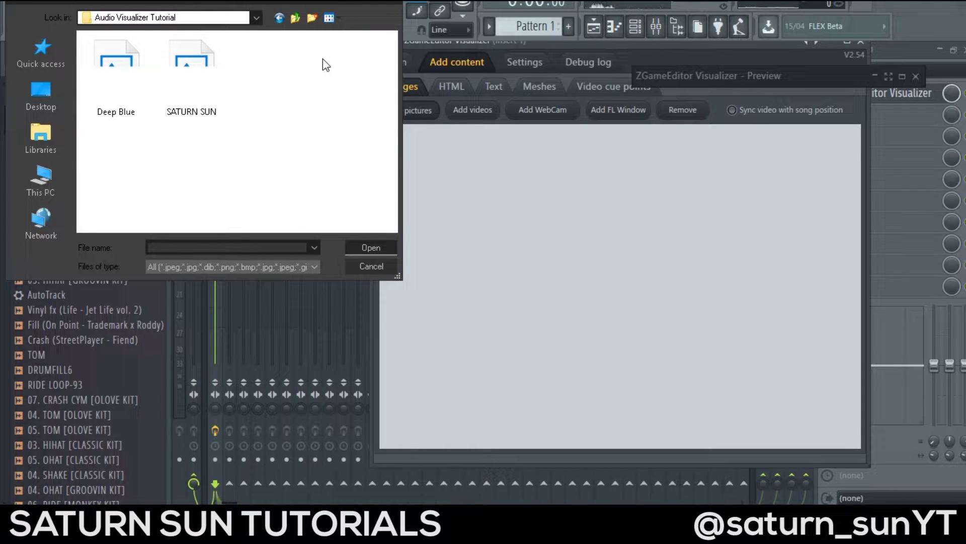
left_click_drag(338, 97, 115, 62)
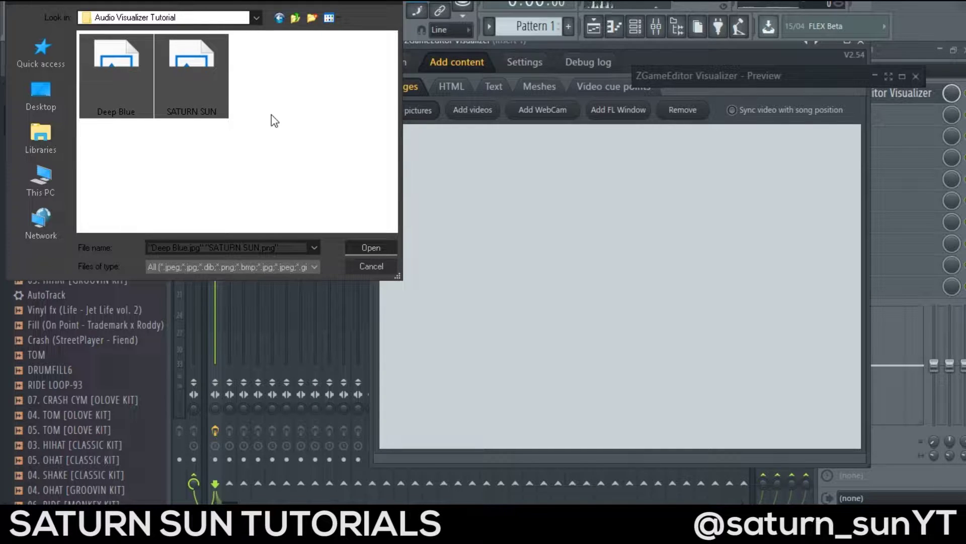
left_click(394, 246)
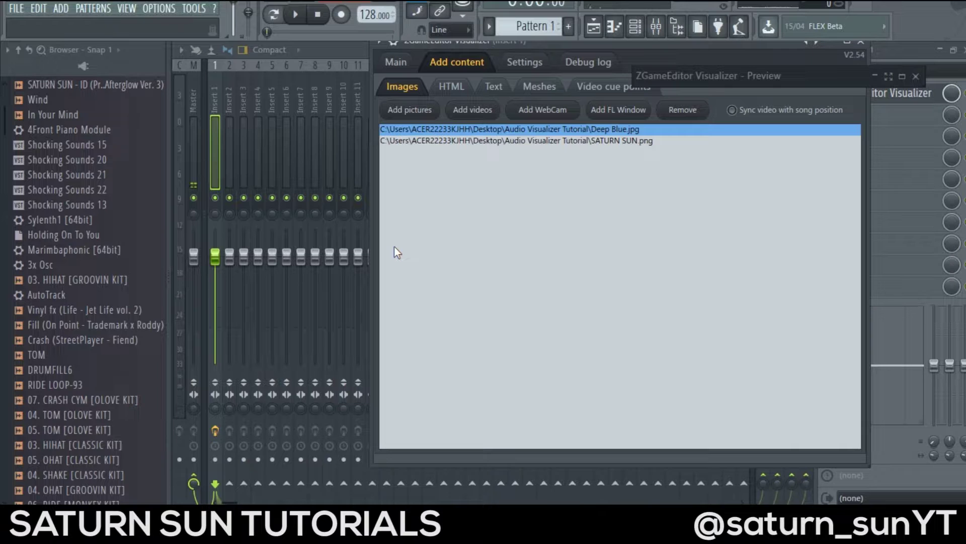
Step: Make the first layer an Image effect showing Deep Blue.jpg and check it in fullscreen preview
left_click(398, 62)
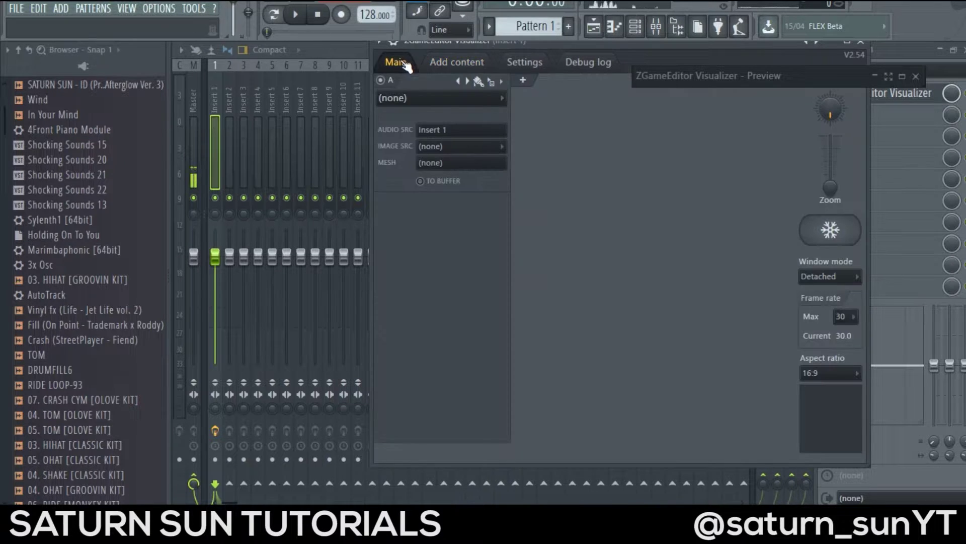
left_click(419, 99)
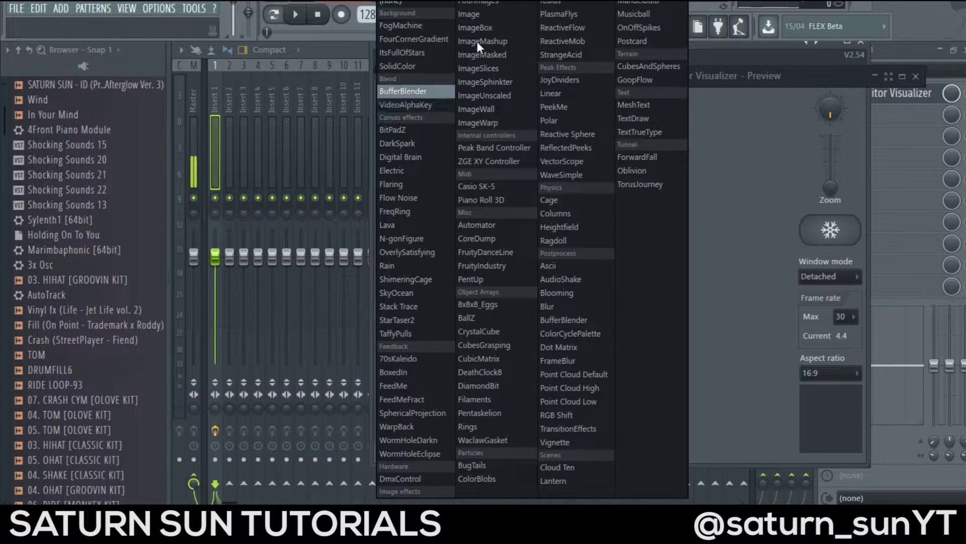
left_click(485, 17)
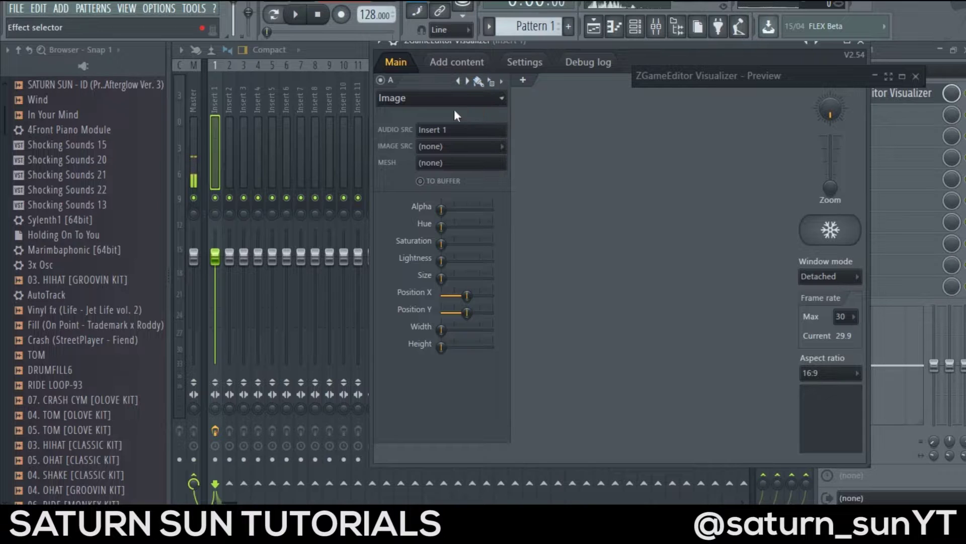
left_click(430, 147)
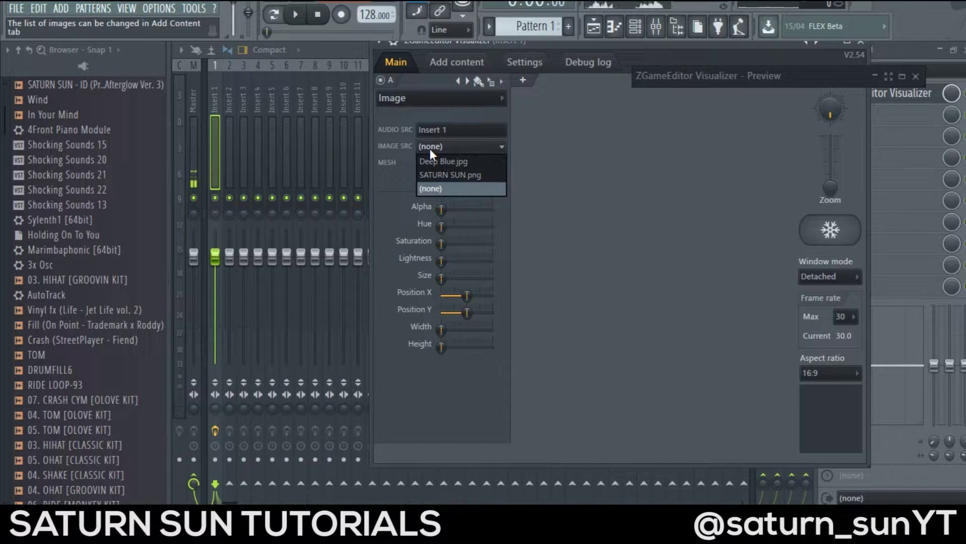
left_click(470, 161)
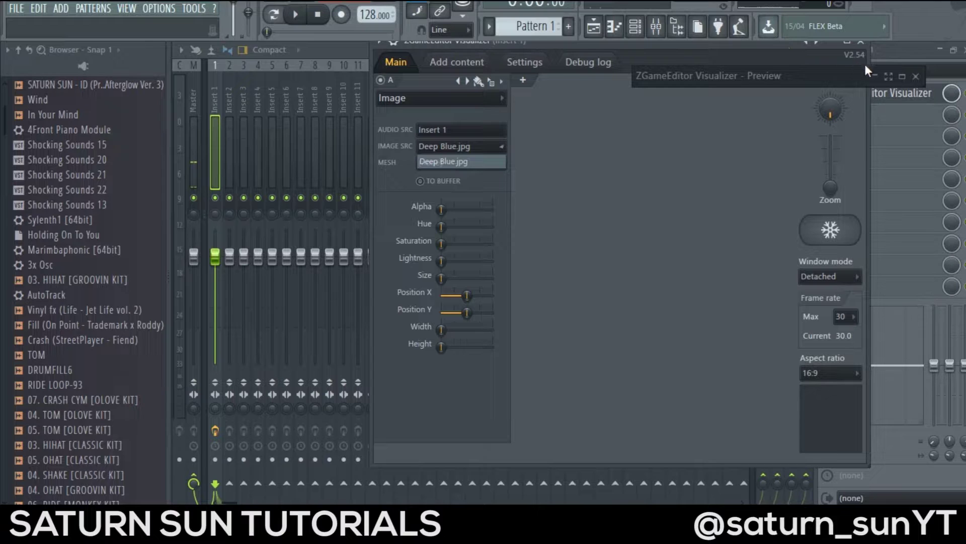
left_click(901, 76)
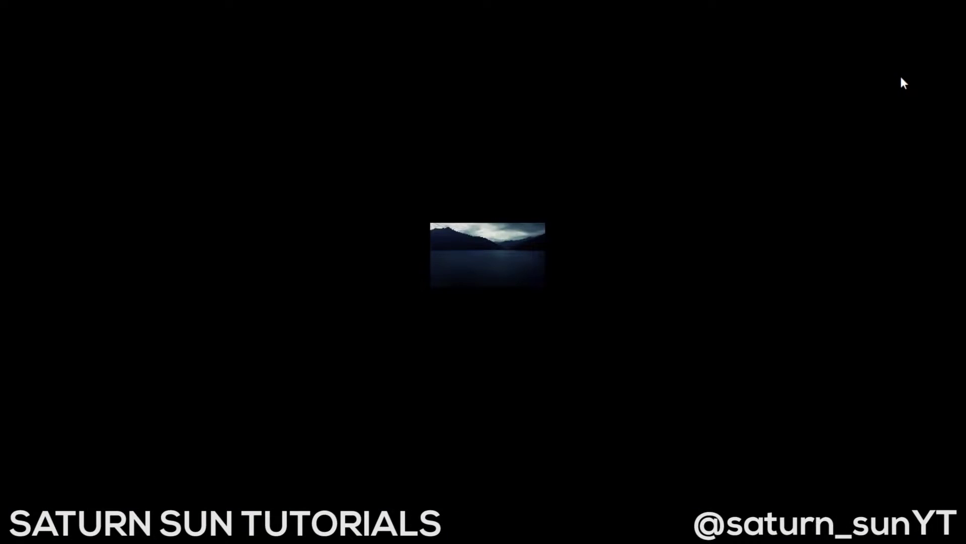
left_click(953, 4)
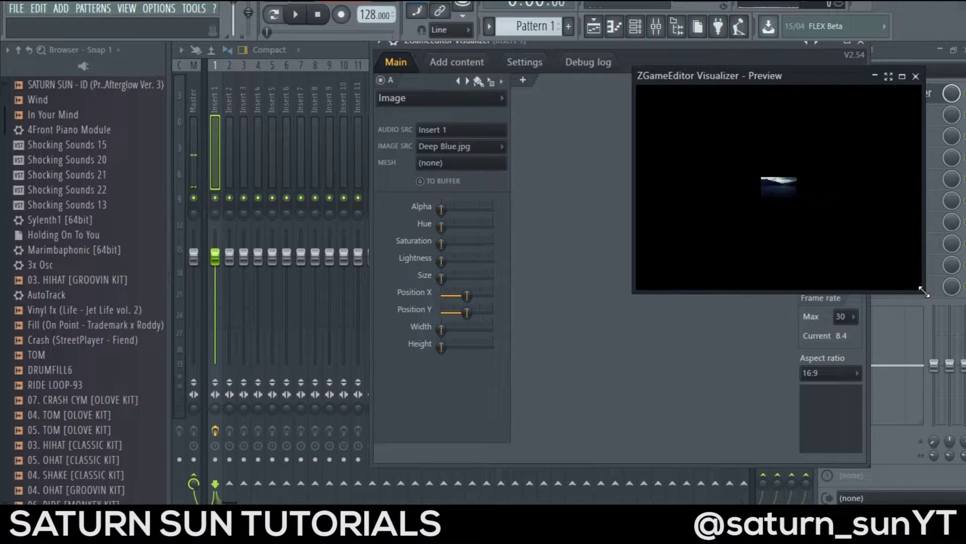
Step: Max out Deep Blue's Size so it fills the enlarged preview, then add empty layer B
left_click_drag(924, 290, 965, 384)
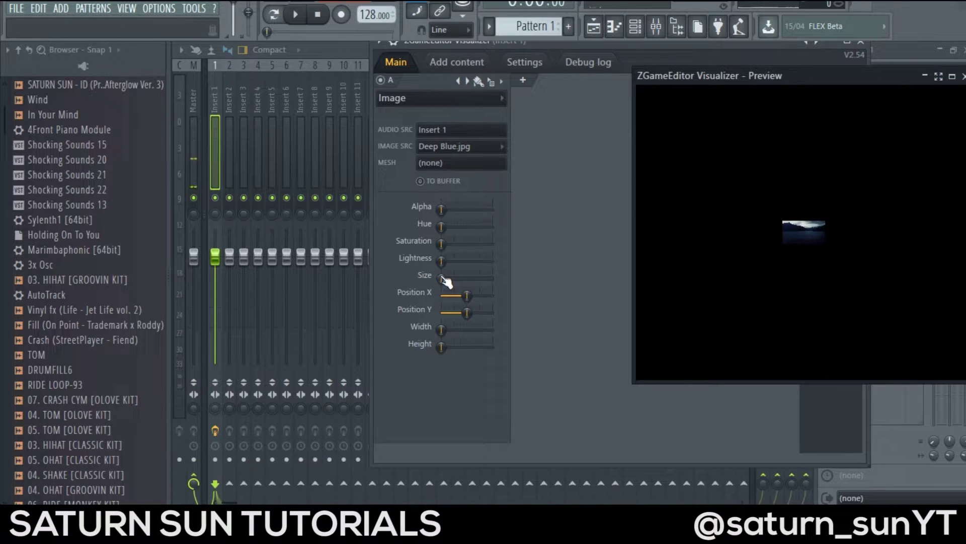
left_click_drag(441, 278, 493, 278)
left_click_drag(810, 76, 874, 68)
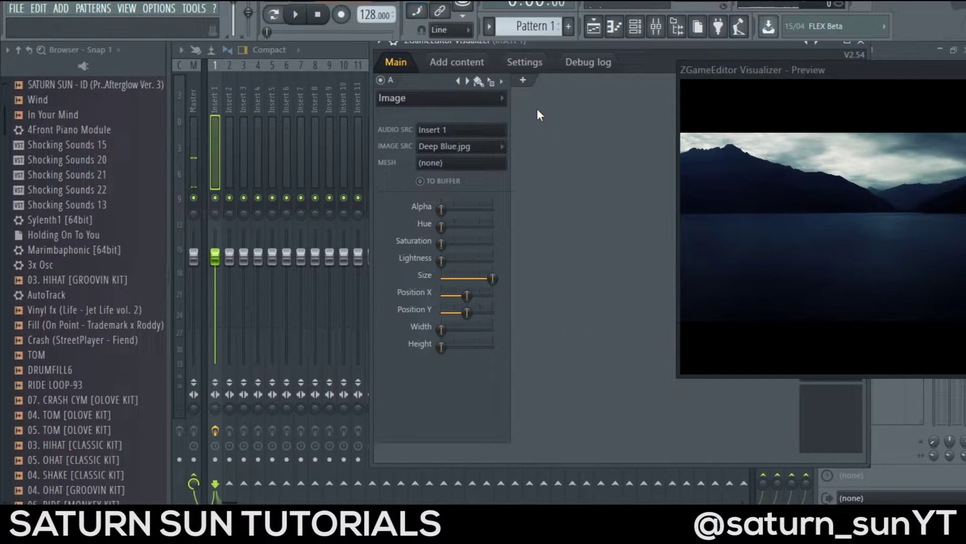
left_click(524, 80)
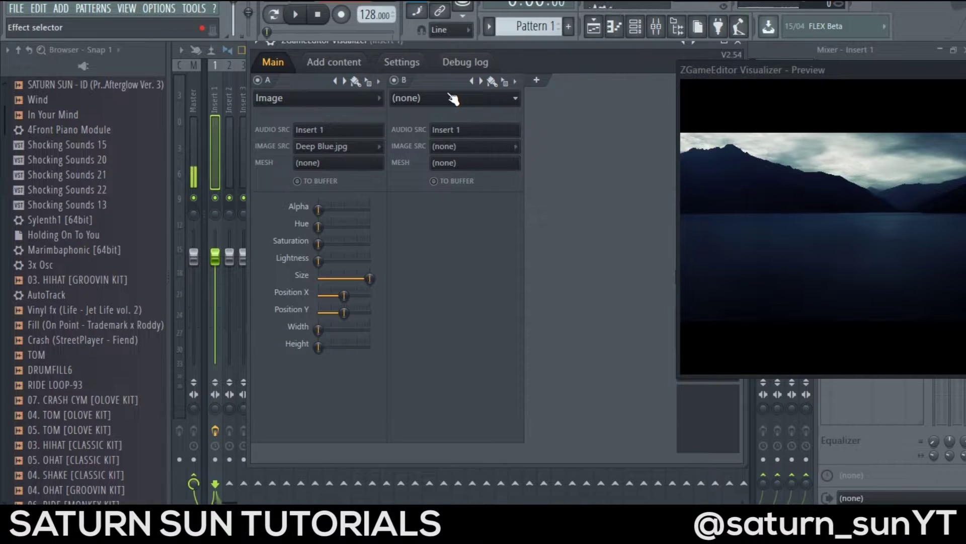
Step: Set layer B to an Image effect showing SATURN SUN.png at maximum Size
left_click(451, 98)
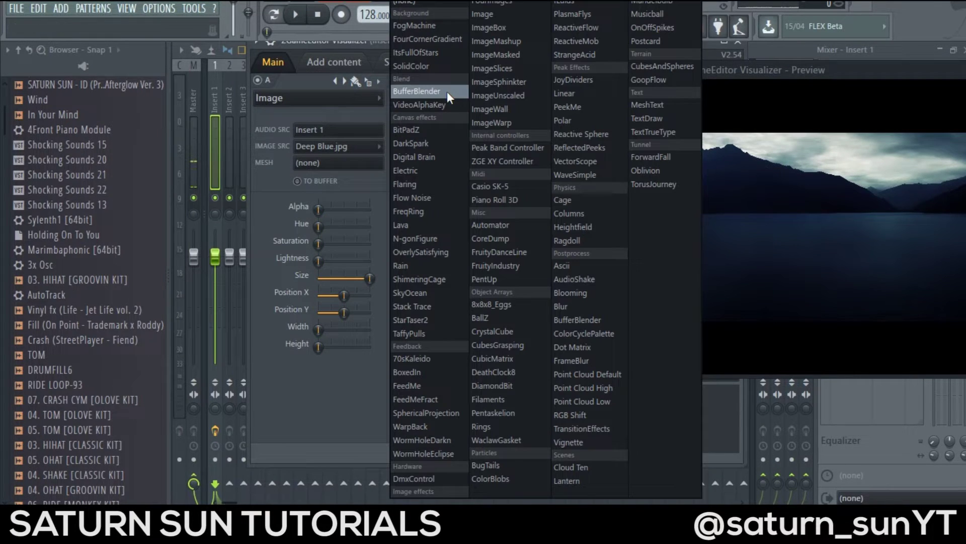
left_click(511, 14)
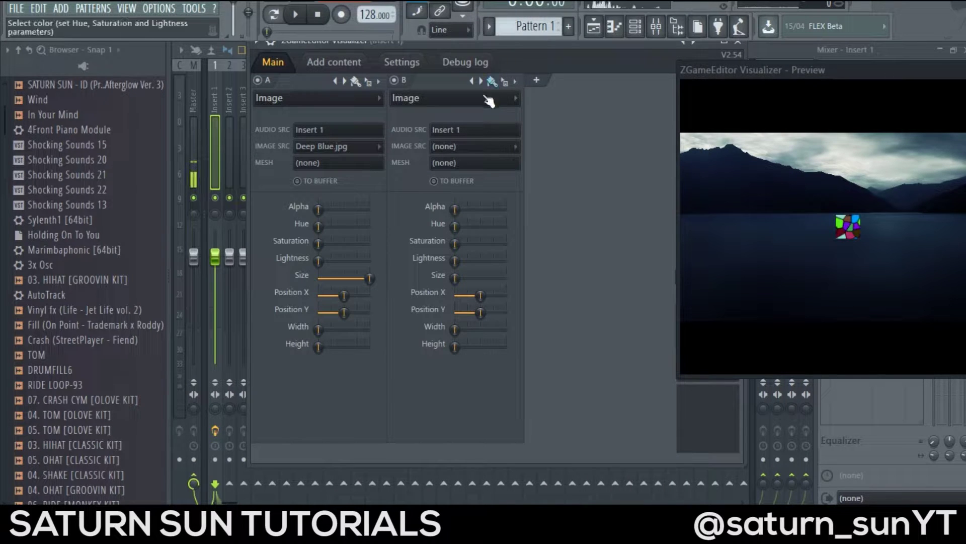
left_click(467, 145)
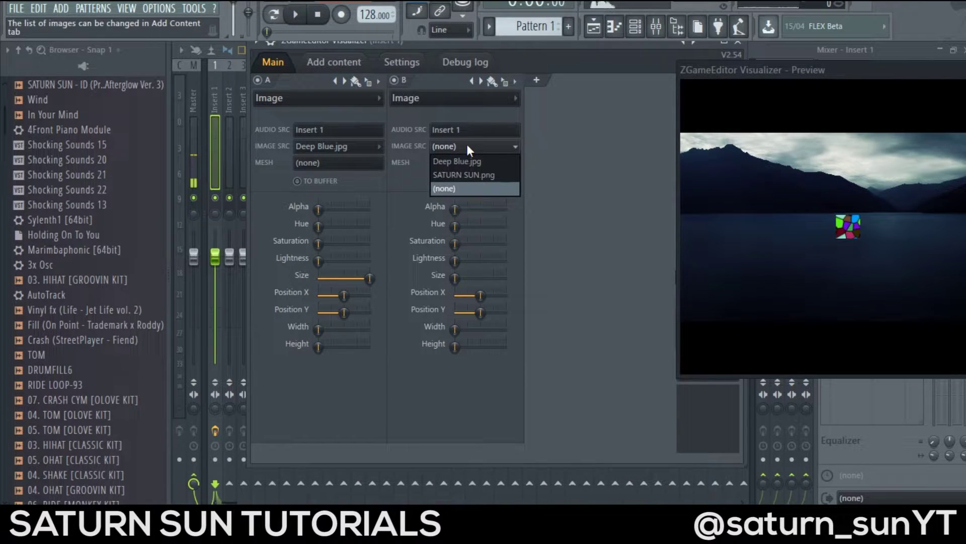
left_click(469, 171)
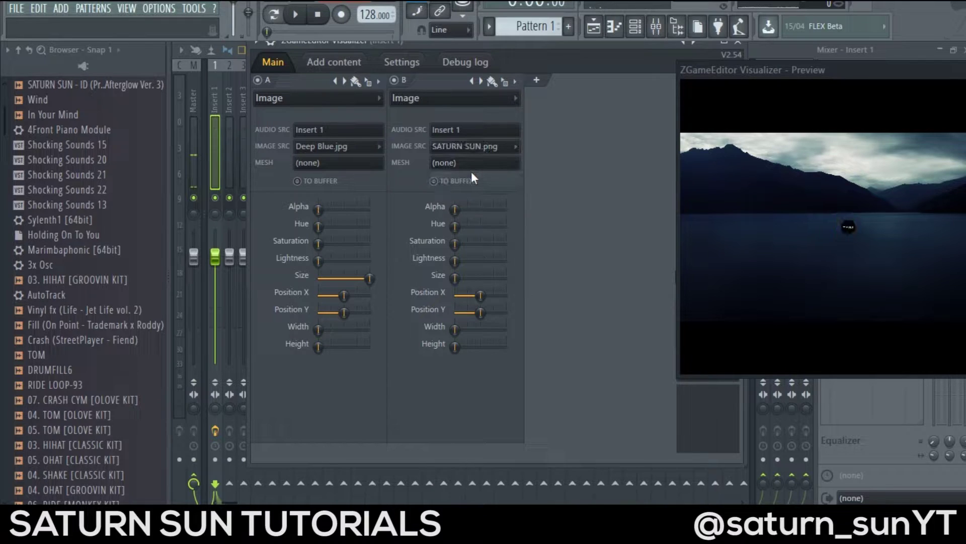
left_click_drag(862, 73, 763, 69)
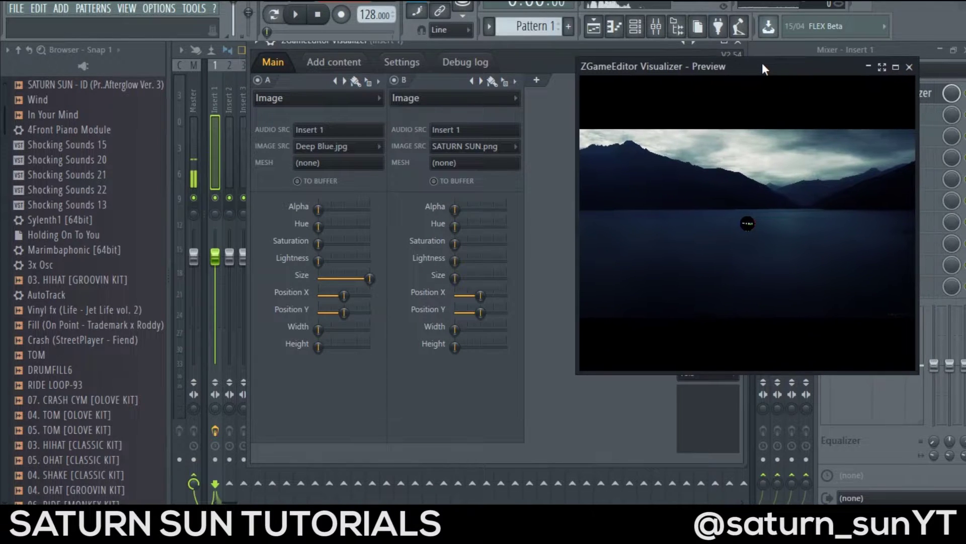
left_click_drag(494, 270, 524, 274)
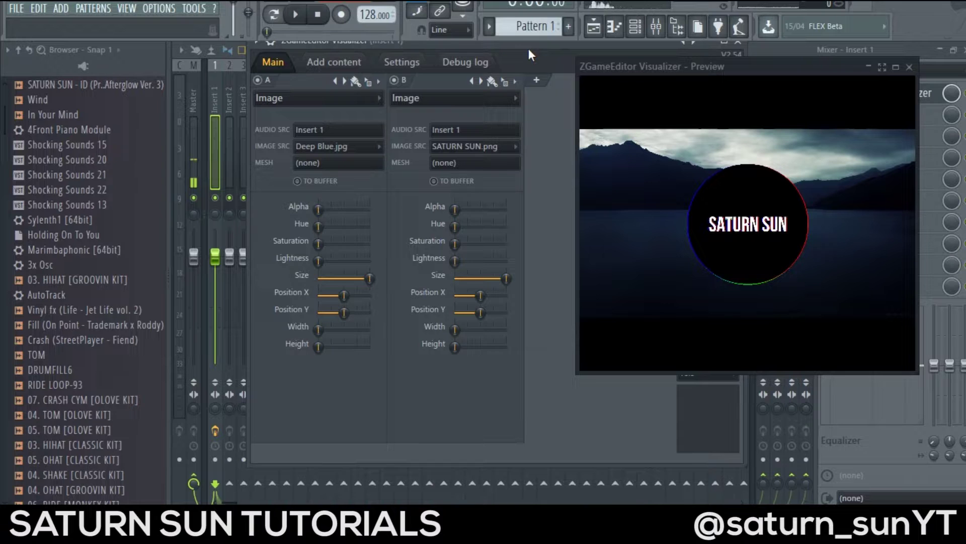
Step: Add layer C as a Polar spectrum effect
left_click(536, 80)
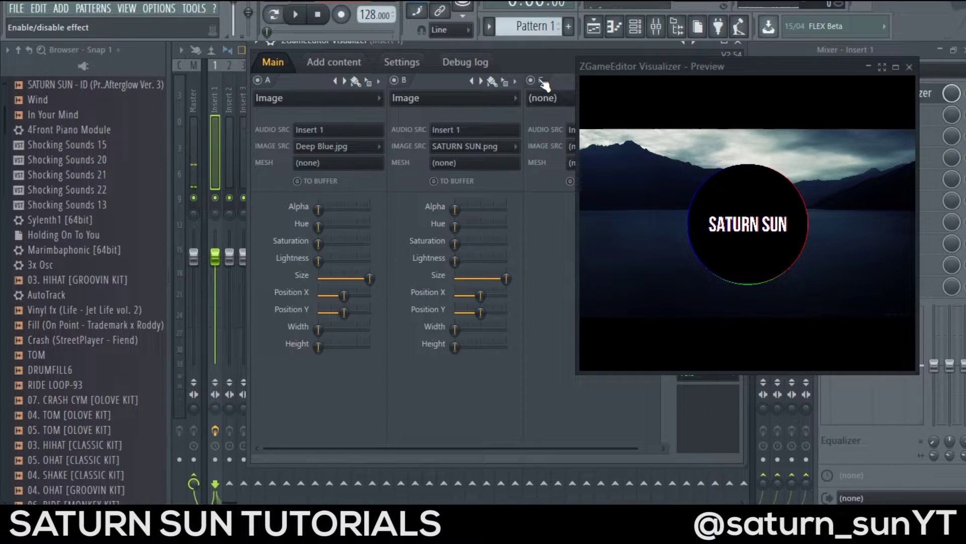
left_click(541, 97)
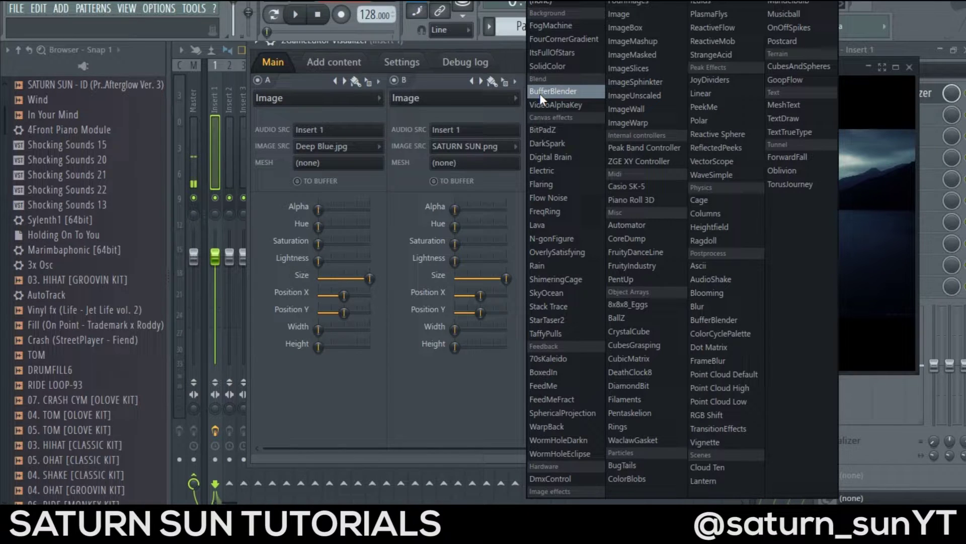
left_click(721, 122)
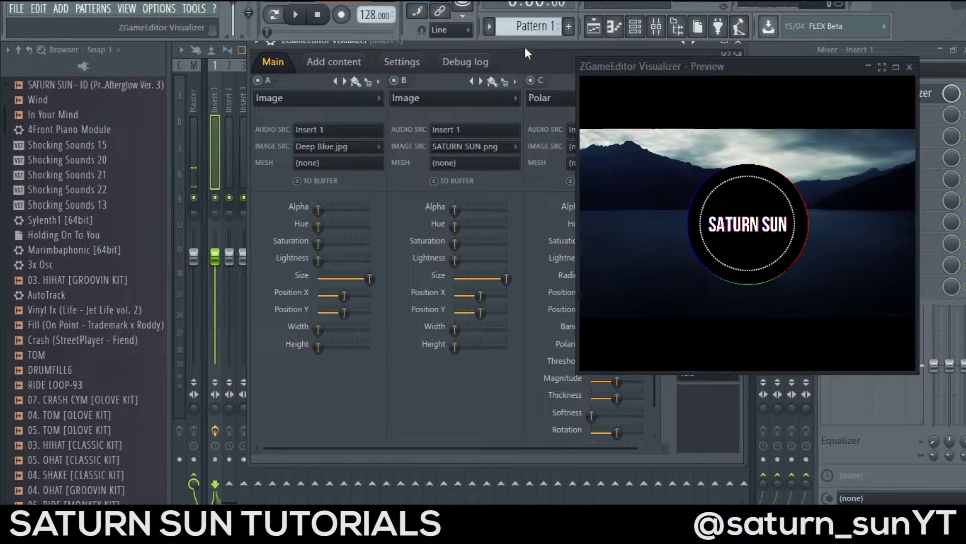
Step: Enlarge the Polar ring's Radius, rearrange the windows and start playback to test it
left_click_drag(524, 44, 423, 46)
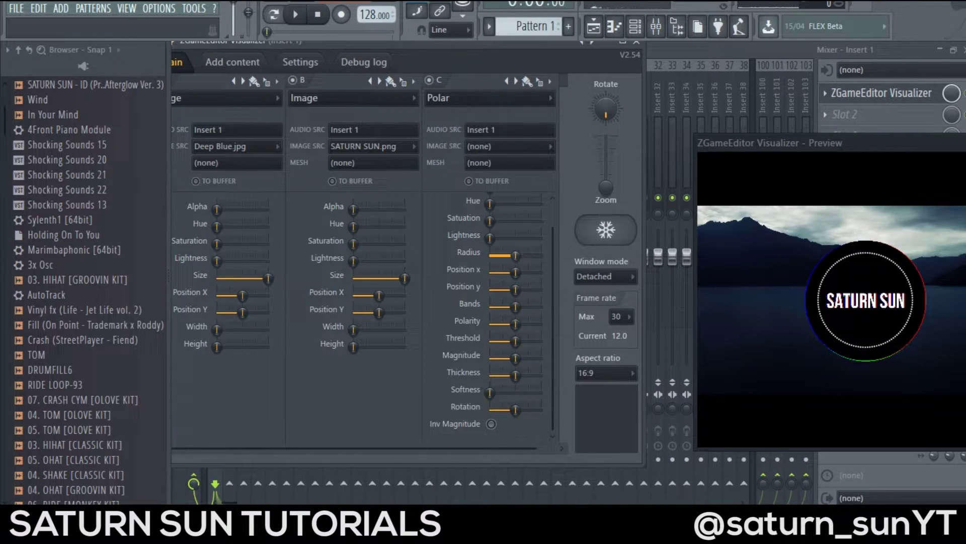
left_click_drag(522, 257, 531, 257)
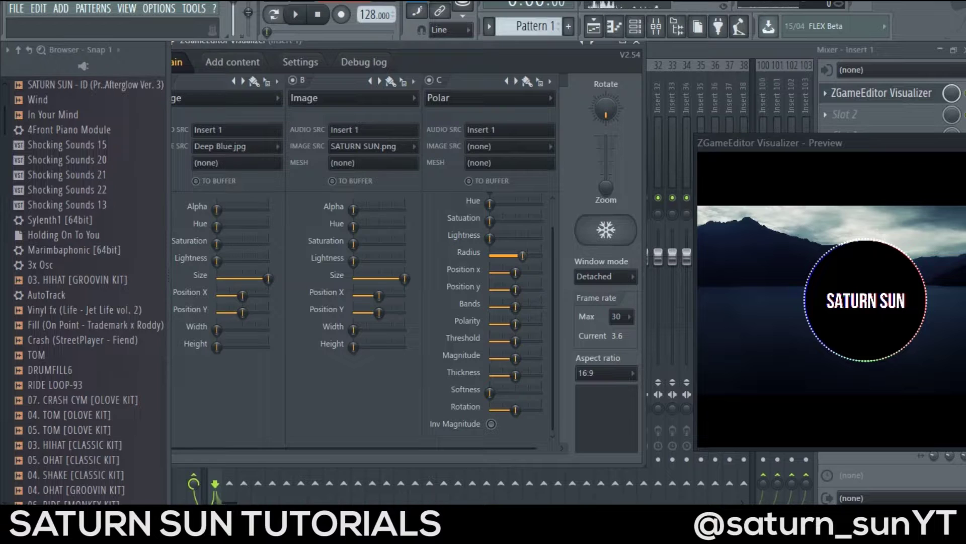
left_click_drag(551, 43, 509, 49)
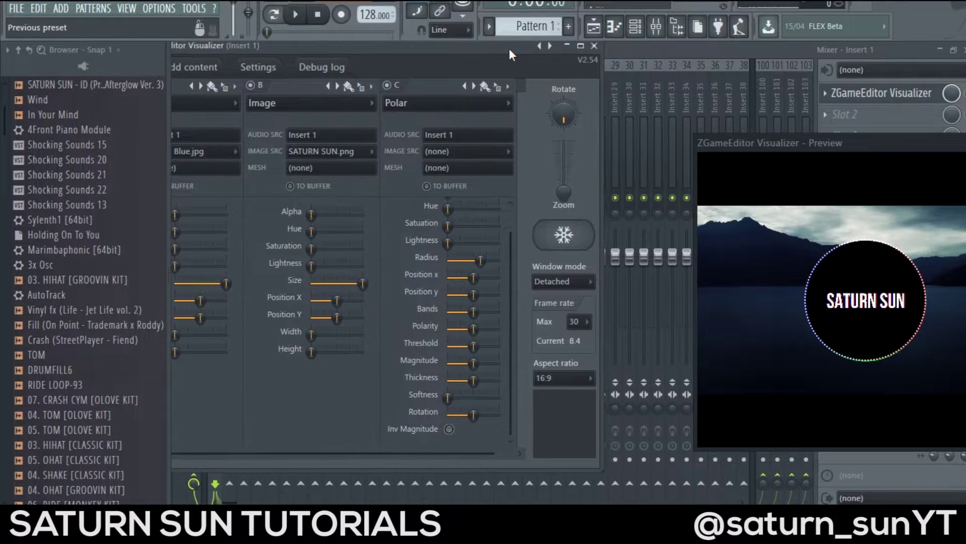
left_click_drag(603, 219, 660, 212)
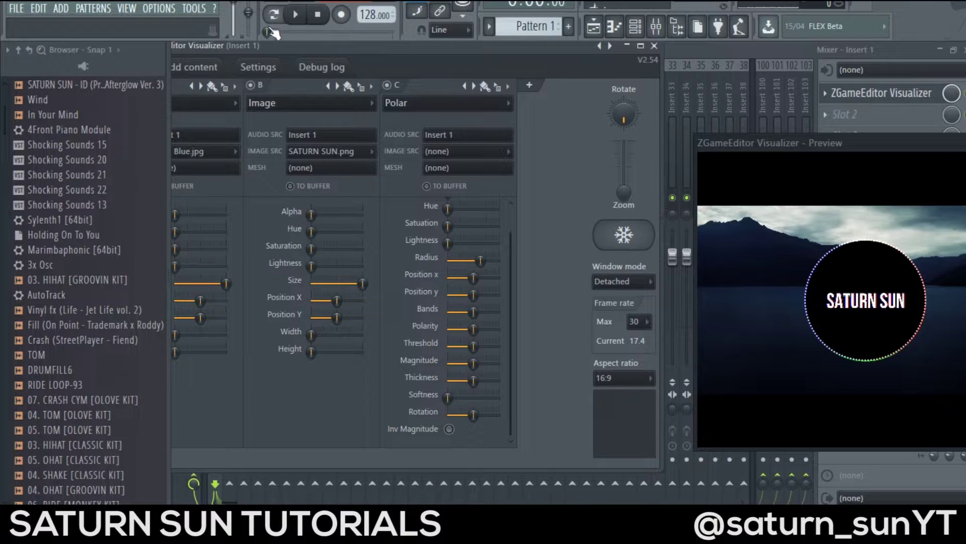
left_click(299, 15)
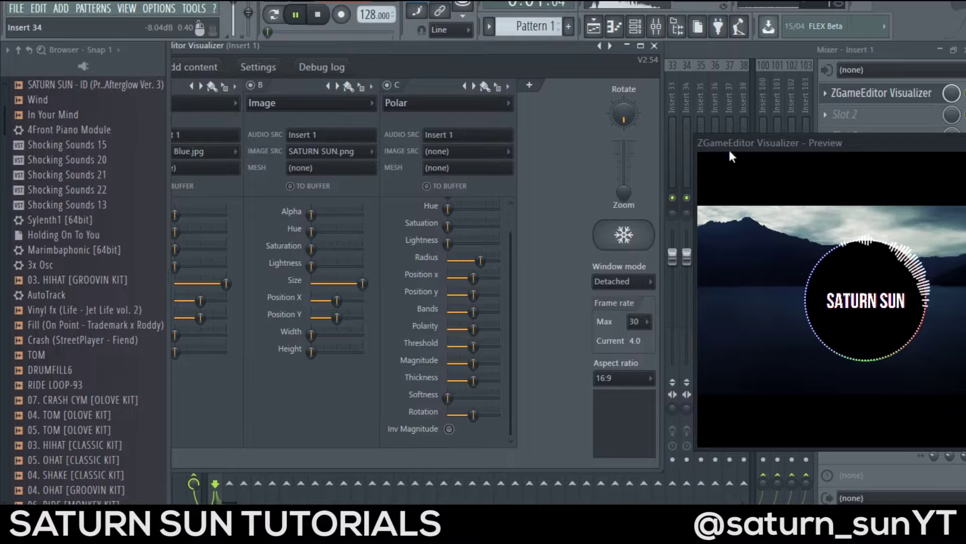
left_click_drag(784, 145, 689, 81)
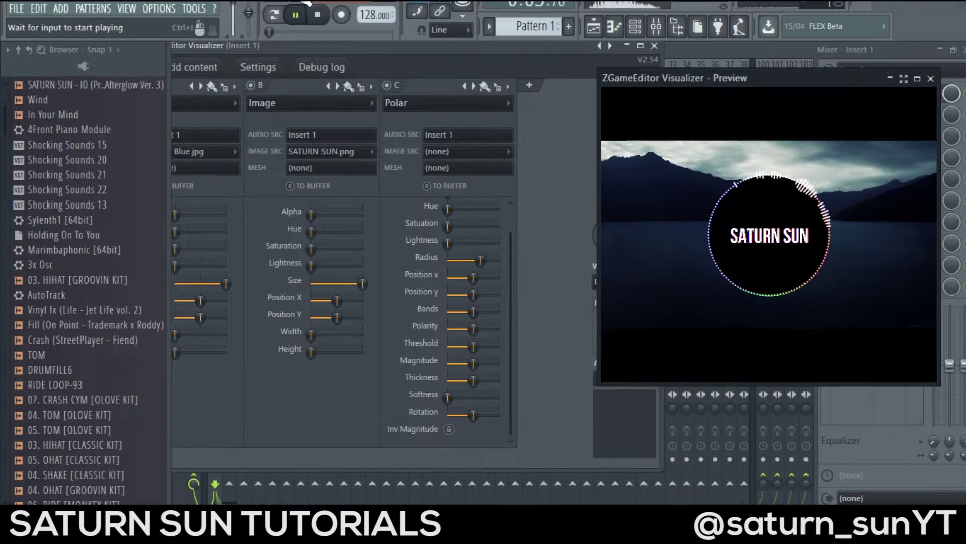
Step: Increase the Polar ring's Polarity and preview it during playback
left_click(299, 15)
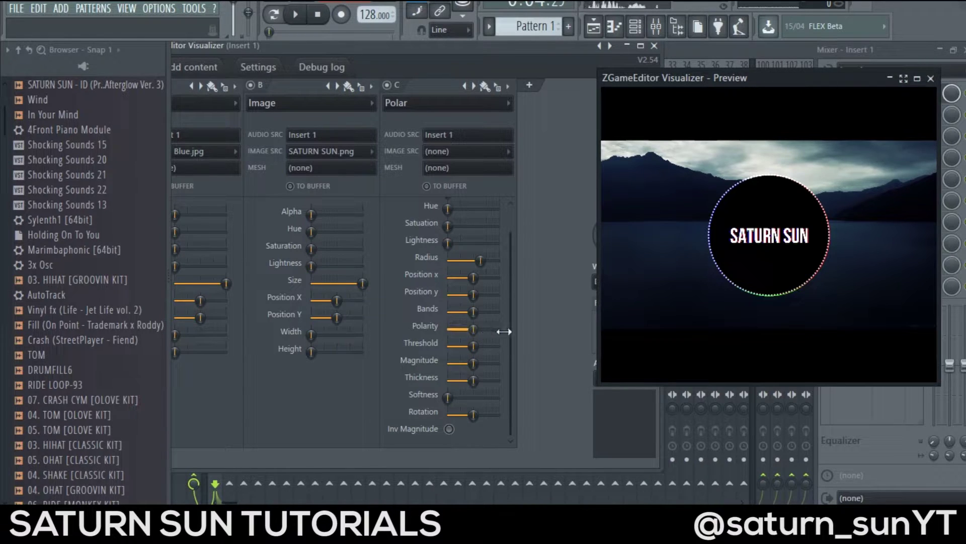
left_click_drag(475, 333, 497, 329)
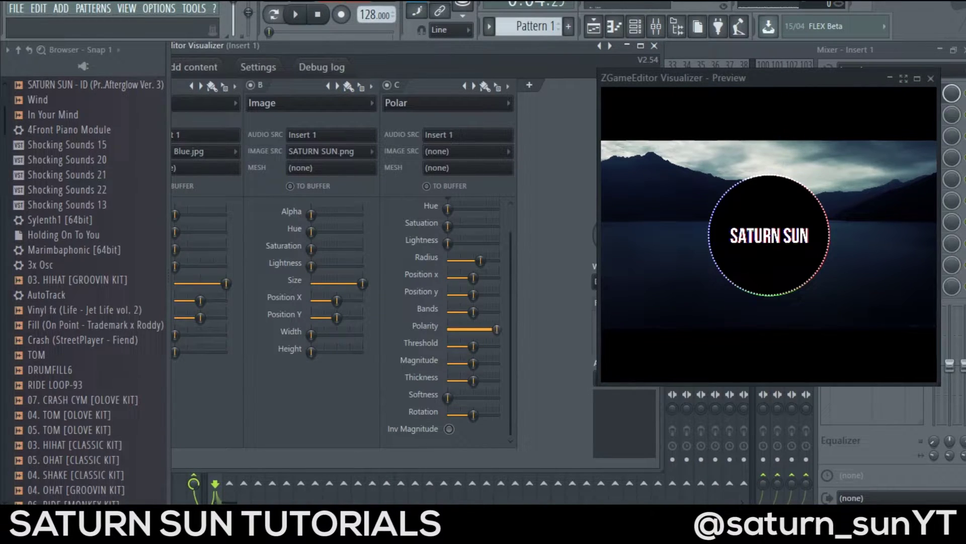
left_click(296, 15)
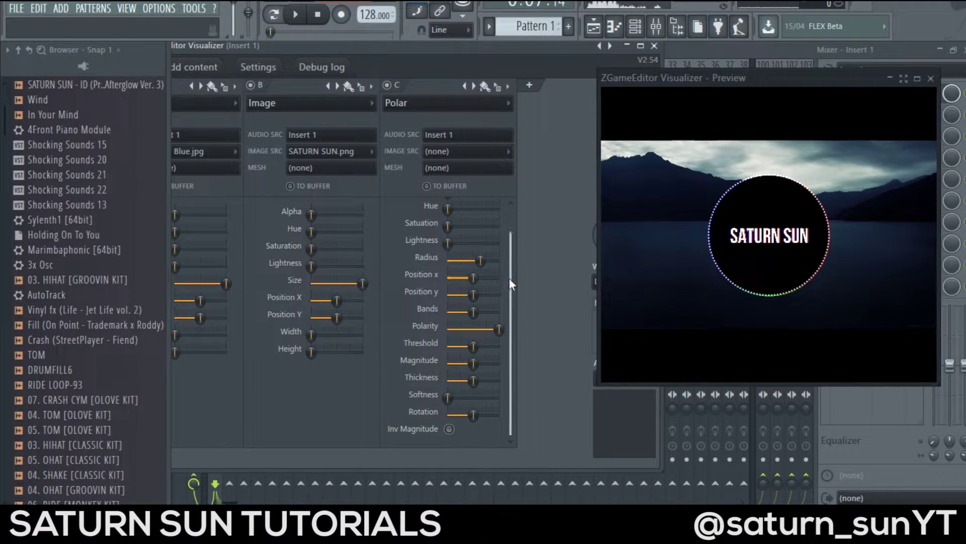
Step: Raise the ring's Saturation and set Hue to a middle value for teal and purple dots
scroll(512, 263, "up", 1)
scroll(513, 264, "up", 2)
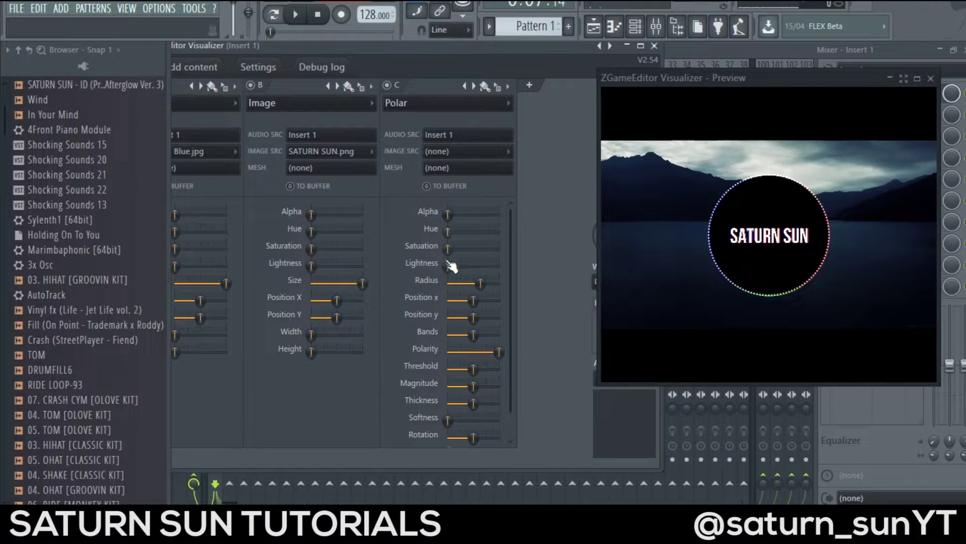
left_click_drag(447, 249, 488, 249)
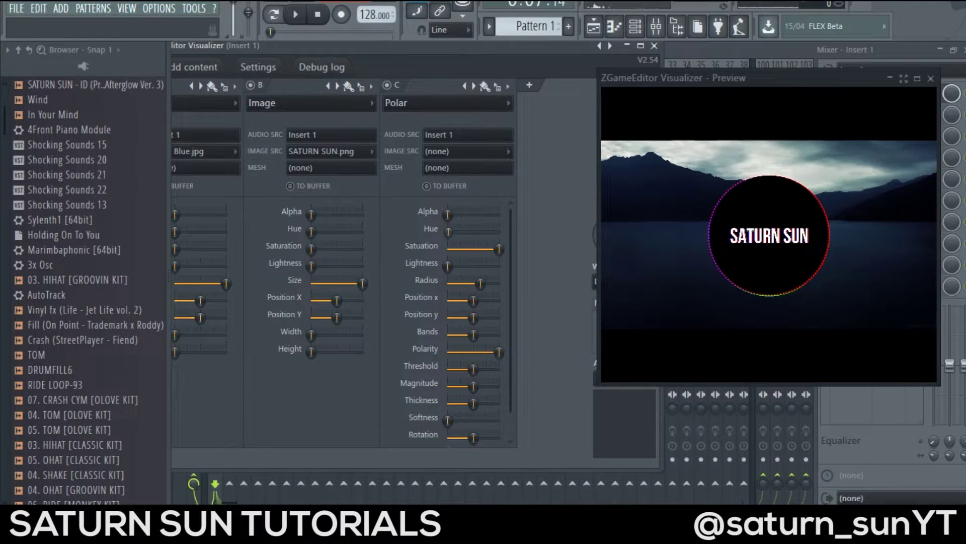
left_click_drag(448, 231, 488, 231)
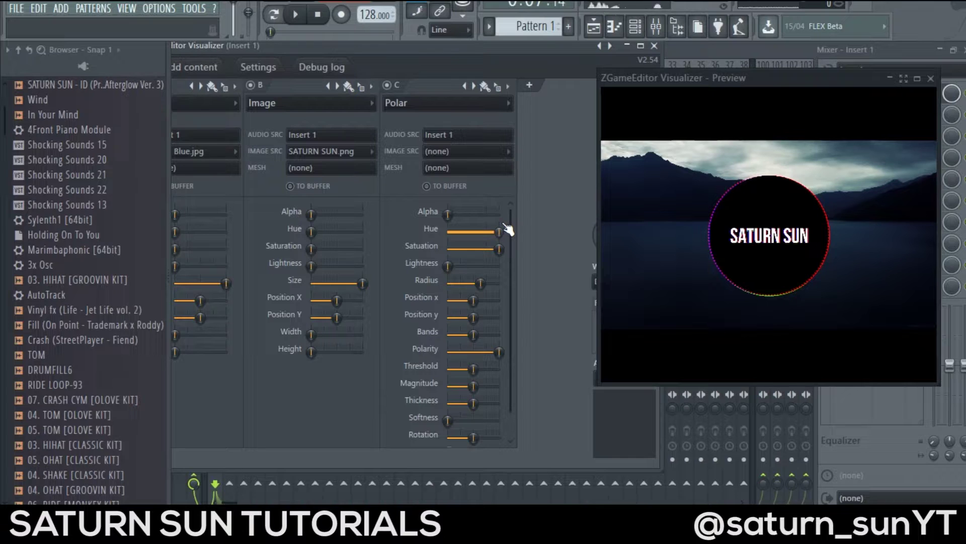
left_click_drag(500, 232, 464, 232)
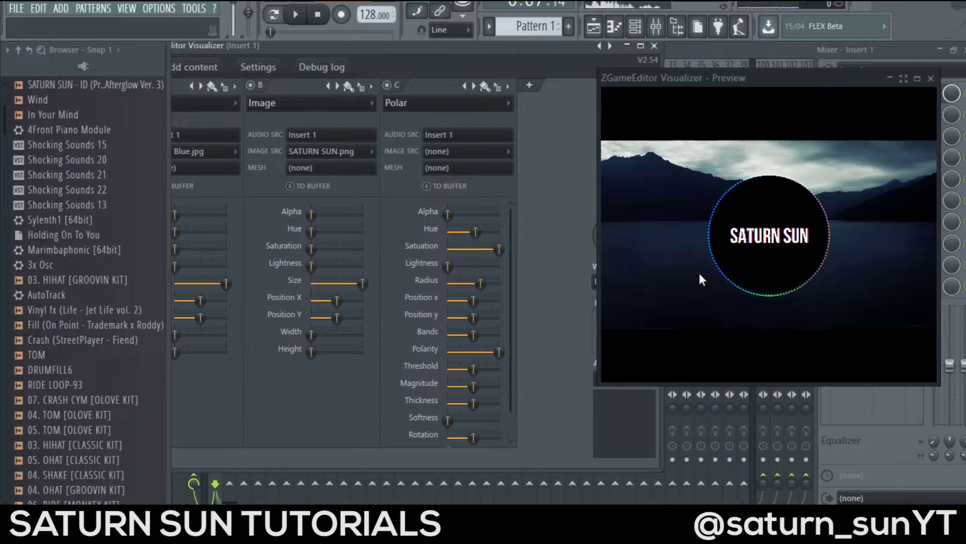
left_click(297, 15)
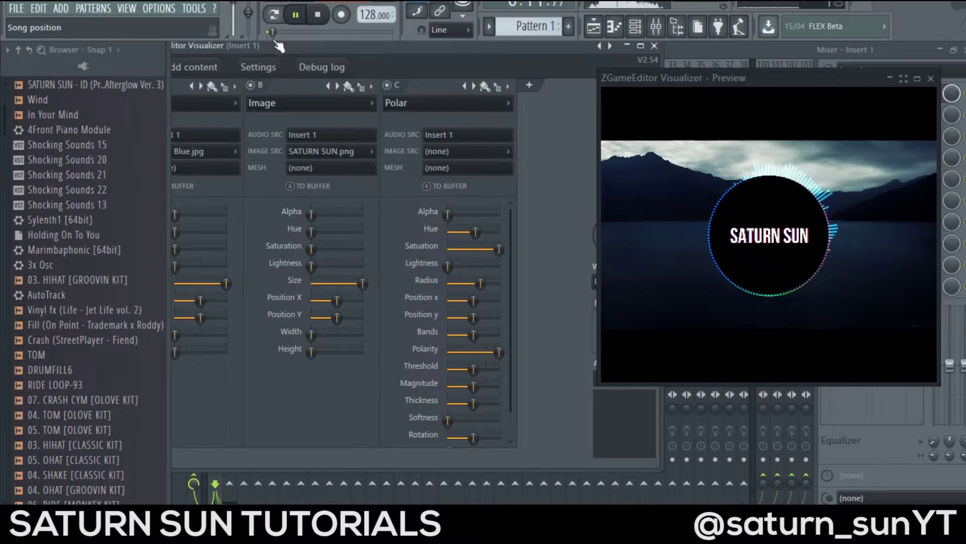
left_click(297, 15)
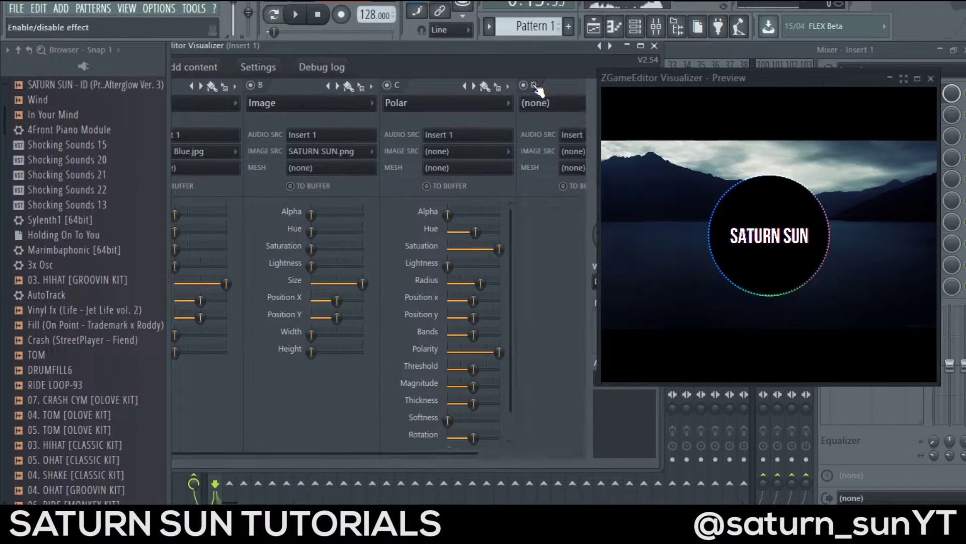
Step: Add layer D as the ItsFullOfStars particle effect
left_click(530, 87)
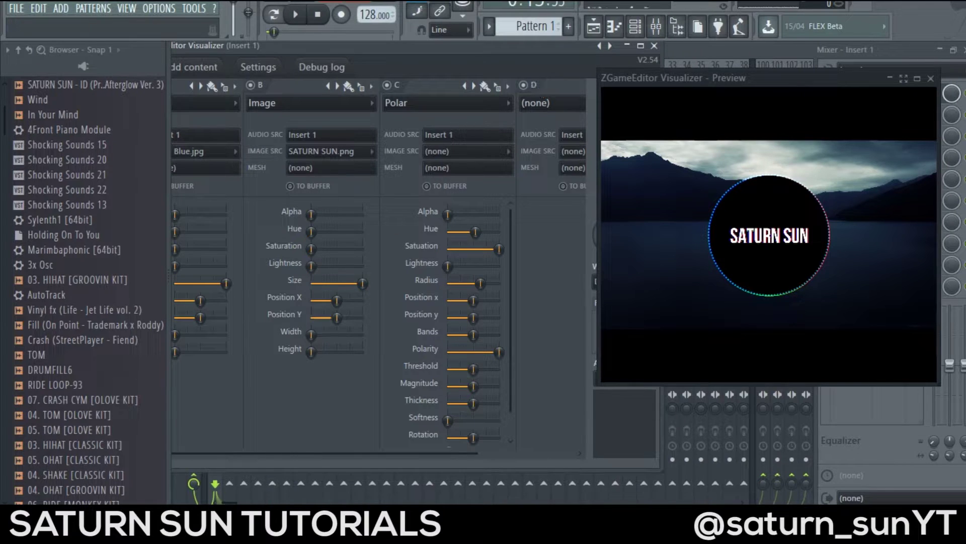
left_click(564, 104)
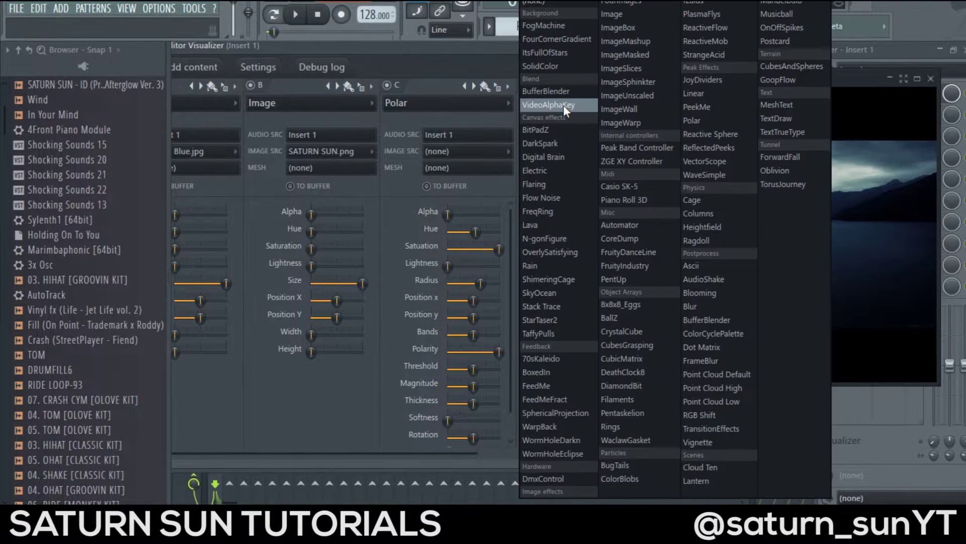
left_click(571, 52)
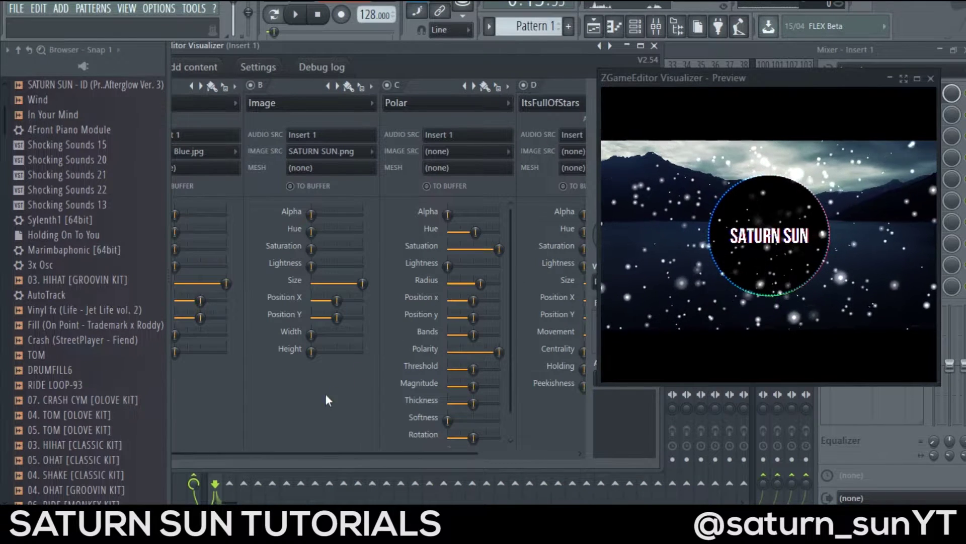
Step: Drag the ItsFullOfStars layer D before layer B so it comes first in the order
left_click_drag(410, 49, 479, 47)
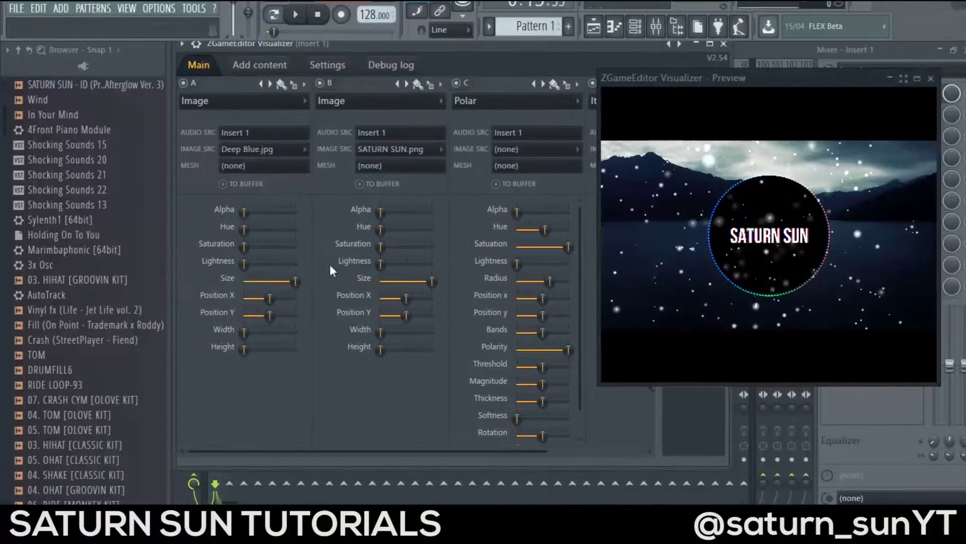
left_click_drag(258, 451, 452, 445)
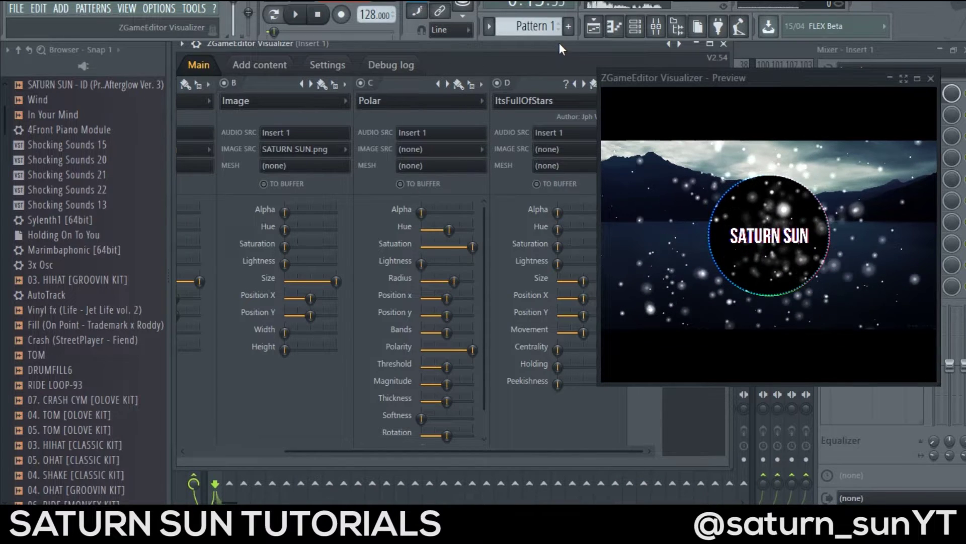
left_click_drag(560, 43, 508, 43)
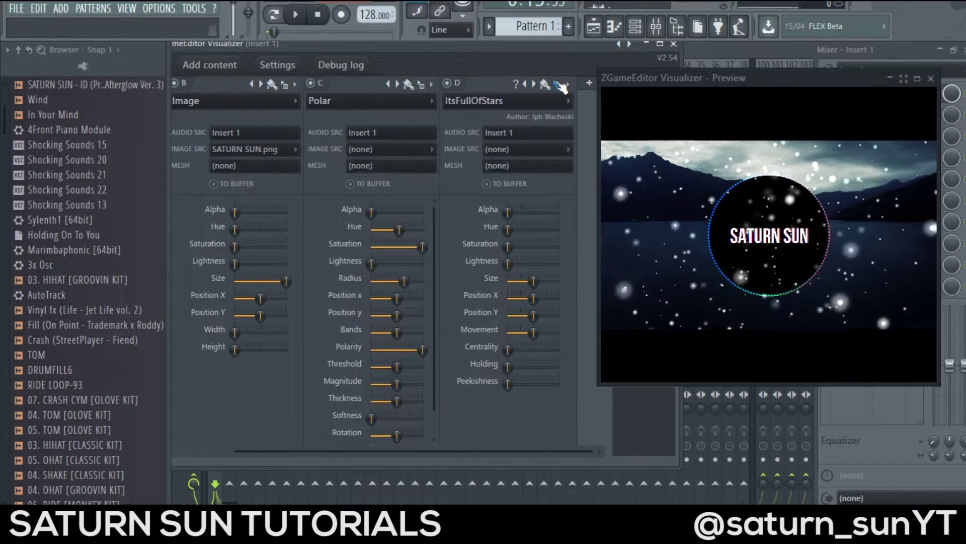
left_click_drag(561, 87, 213, 84)
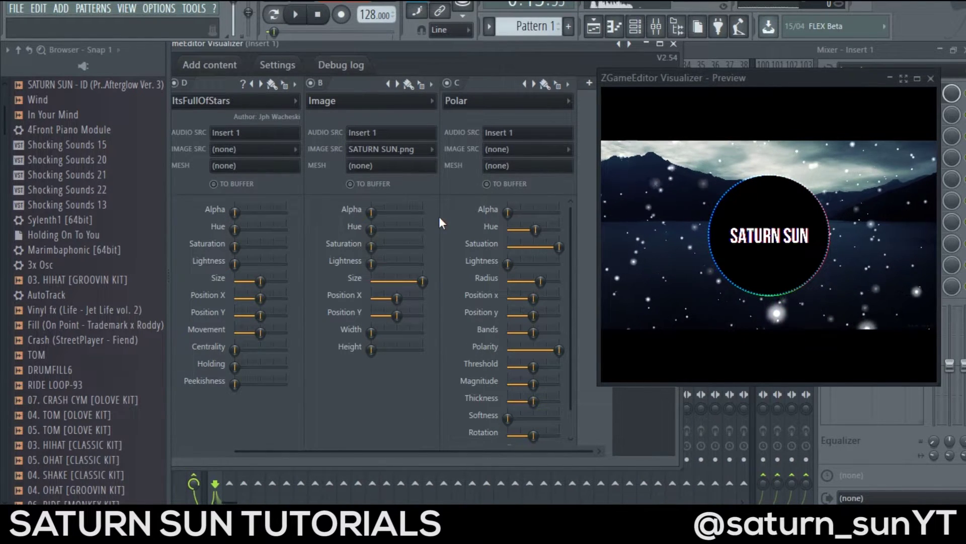
Step: Raise the stars' Saturation and shift their Hue to teal, then open the Settings page
left_click_drag(234, 246, 290, 251)
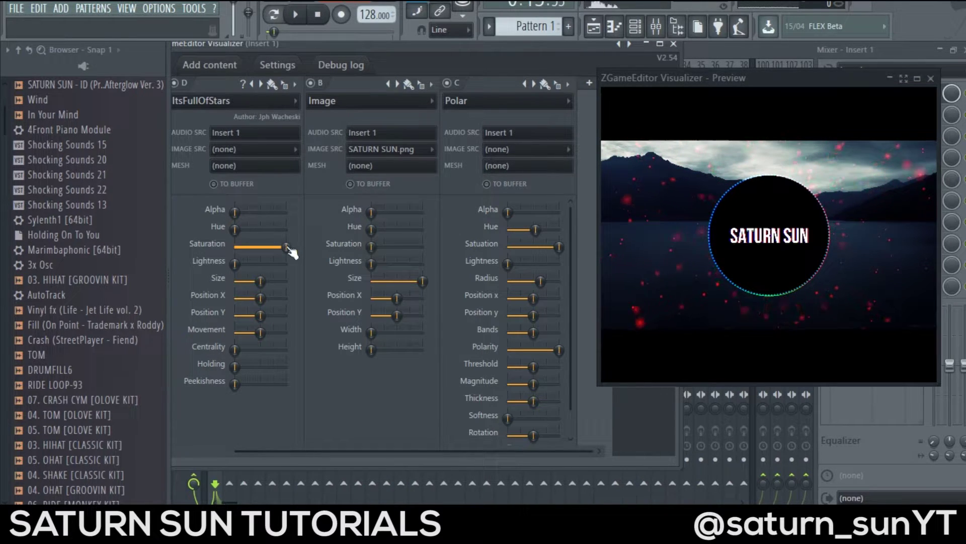
left_click_drag(235, 229, 256, 233)
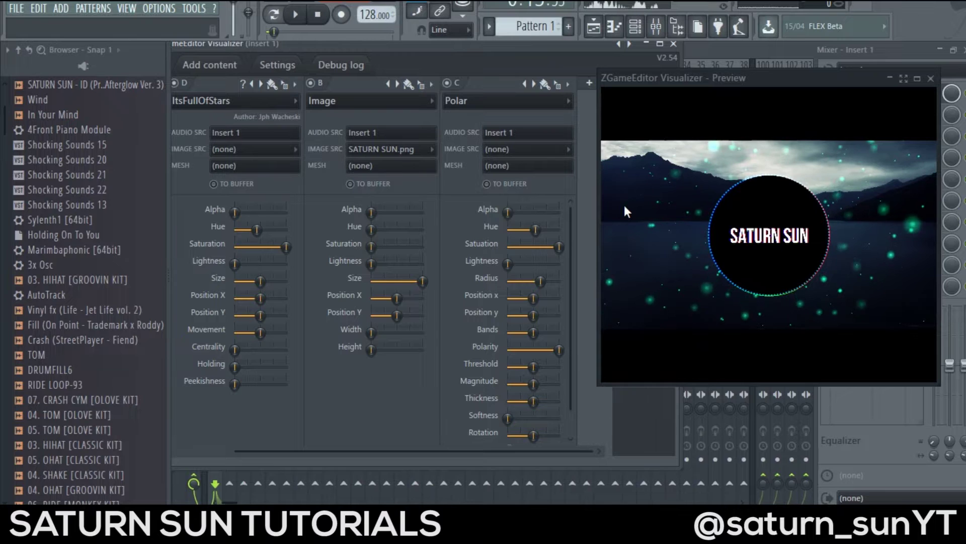
left_click(293, 70)
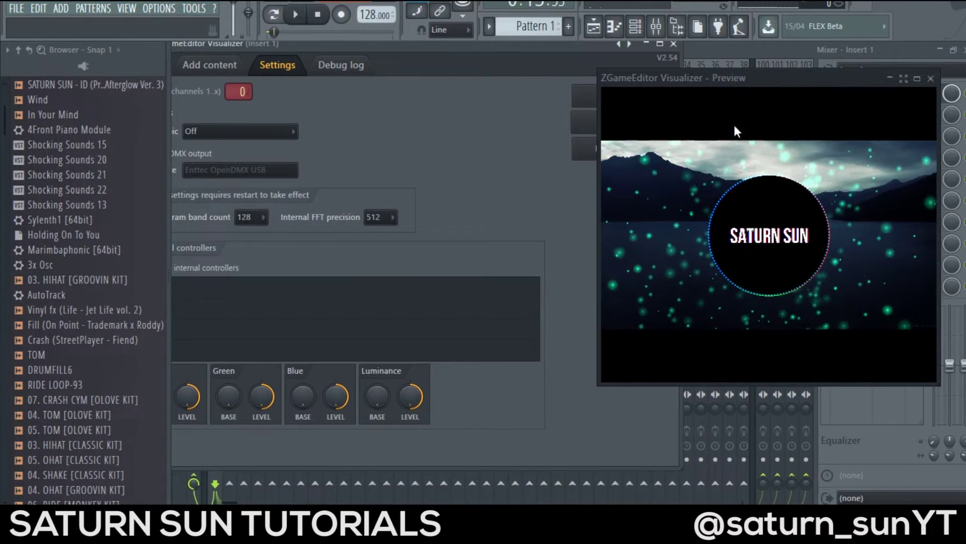
Step: Export the scene to video, saving it as Audio Visualizer.mp4 in the Audio Visualizer Tutorial folder
left_click_drag(735, 78, 735, 182)
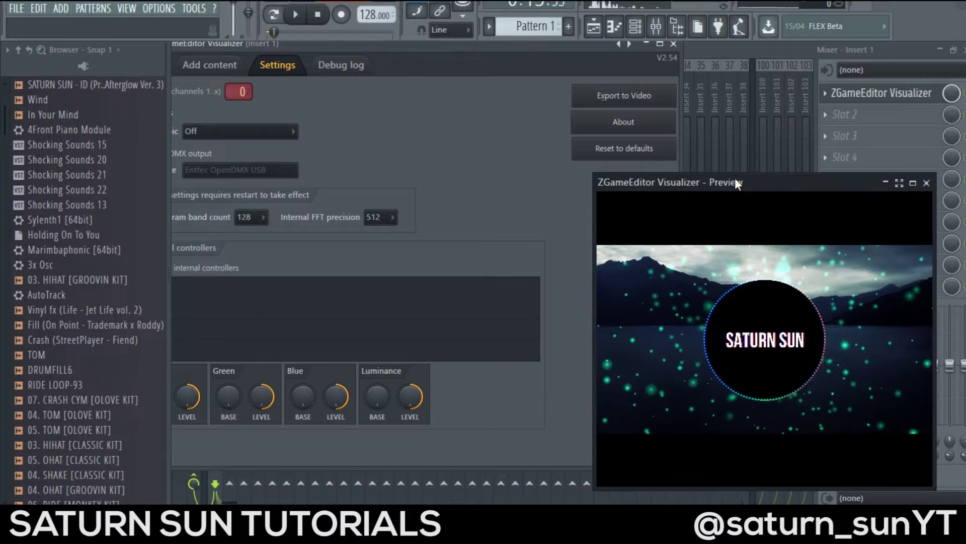
left_click(646, 95)
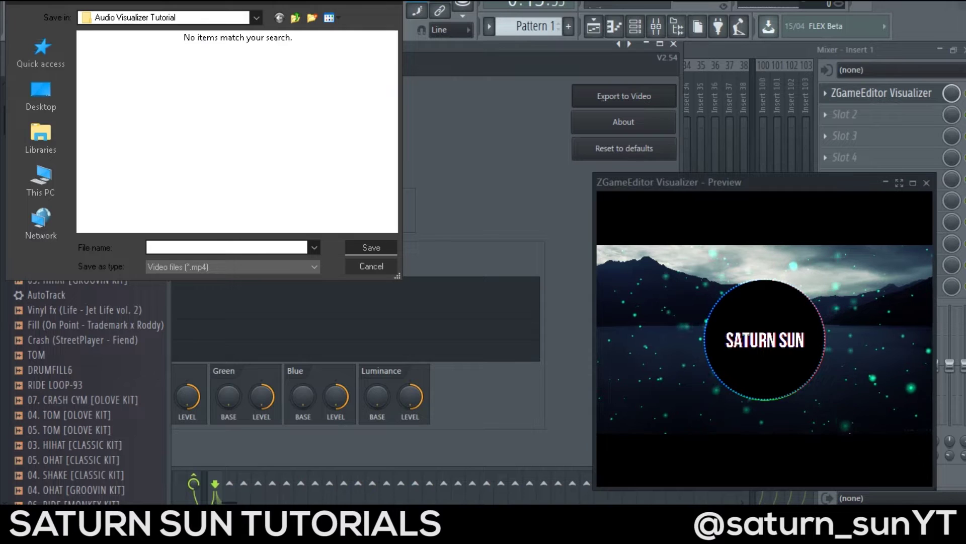
left_click_drag(191, 0, 297, 39)
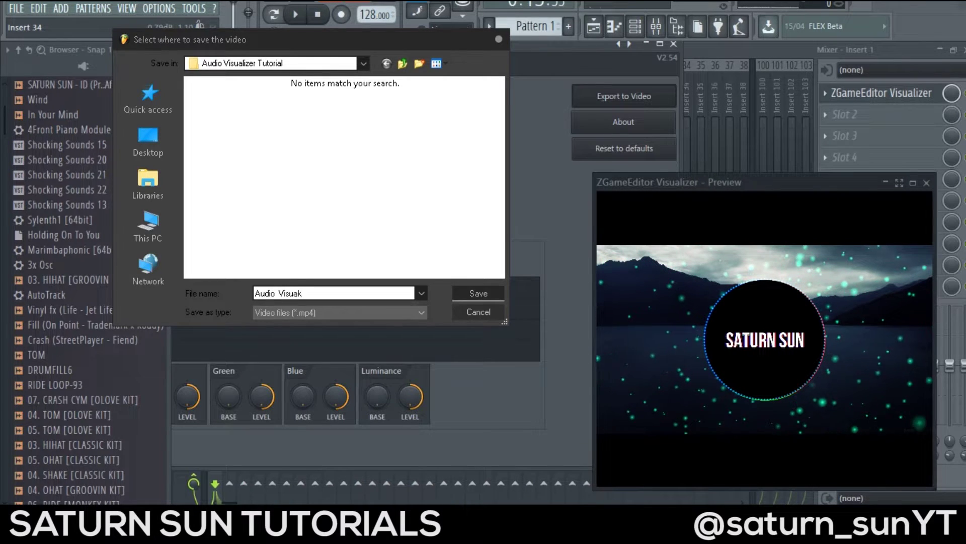
type("zer")
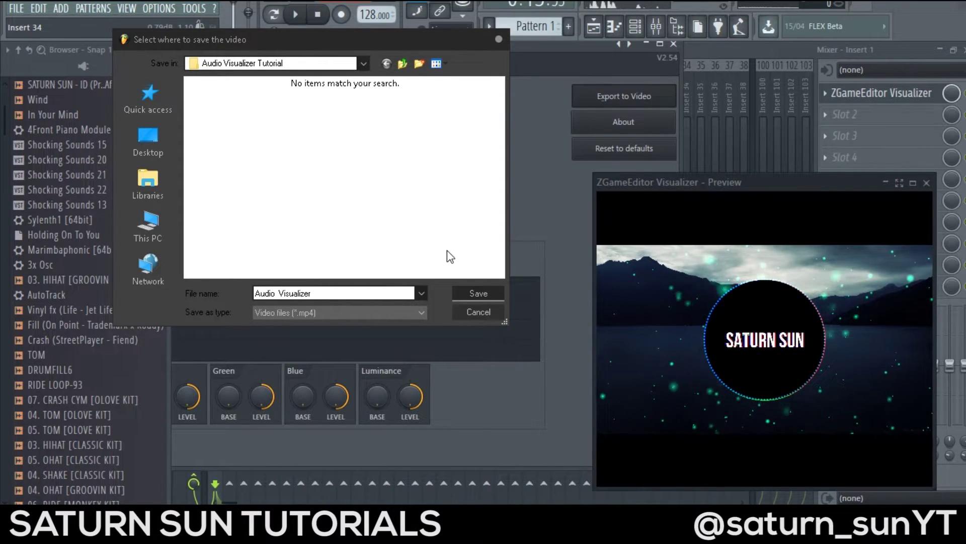
left_click(473, 293)
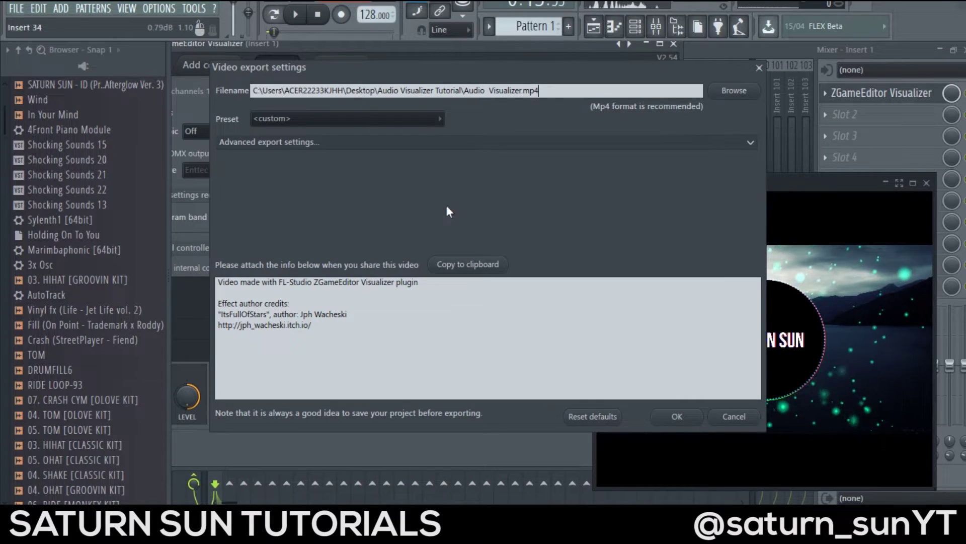
Step: Choose the YouTube HD (1920x1080) preset and set the audio bitrate to 320 kbps
left_click(319, 119)
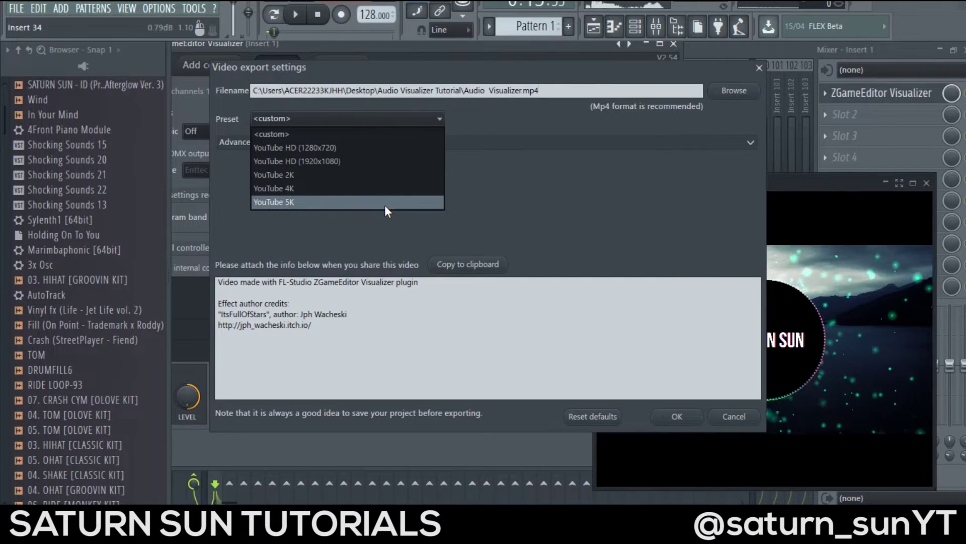
left_click(572, 185)
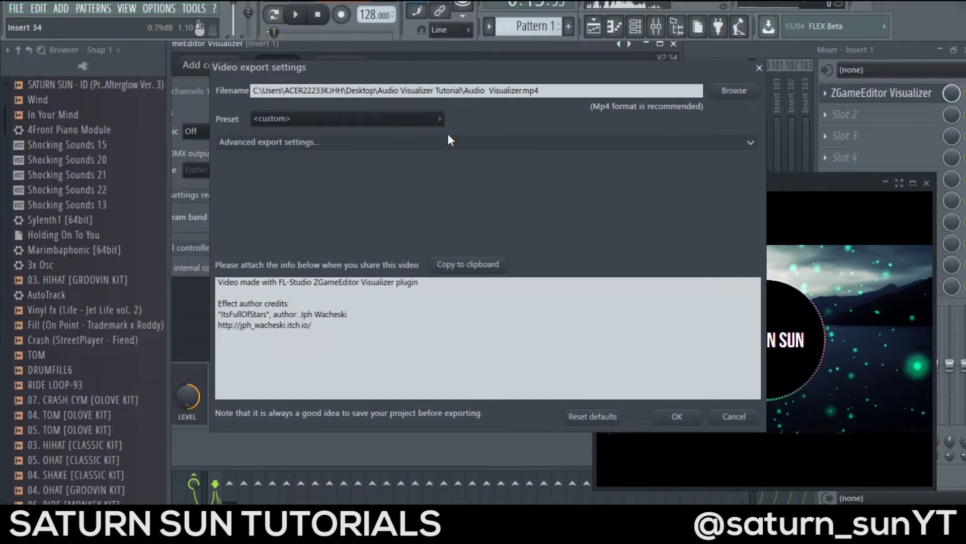
left_click(462, 147)
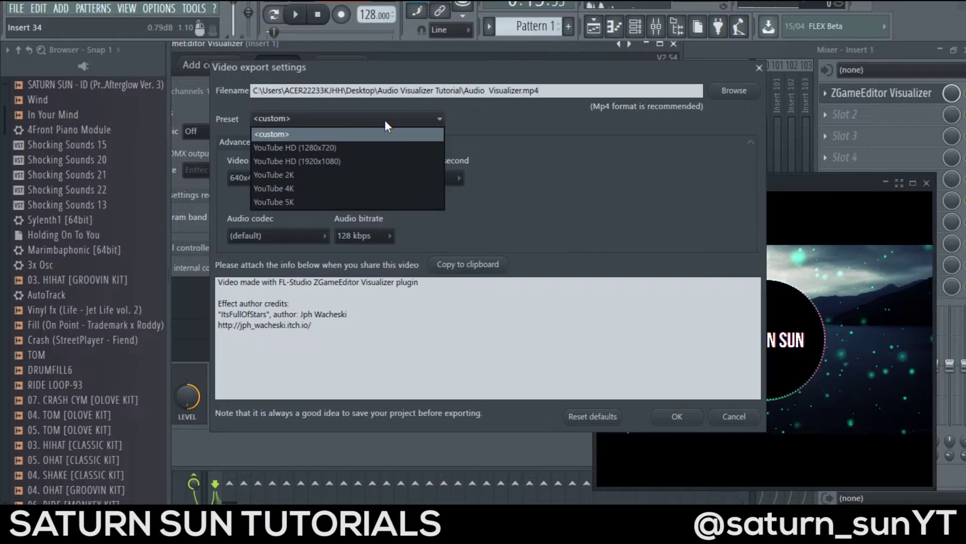
left_click(340, 161)
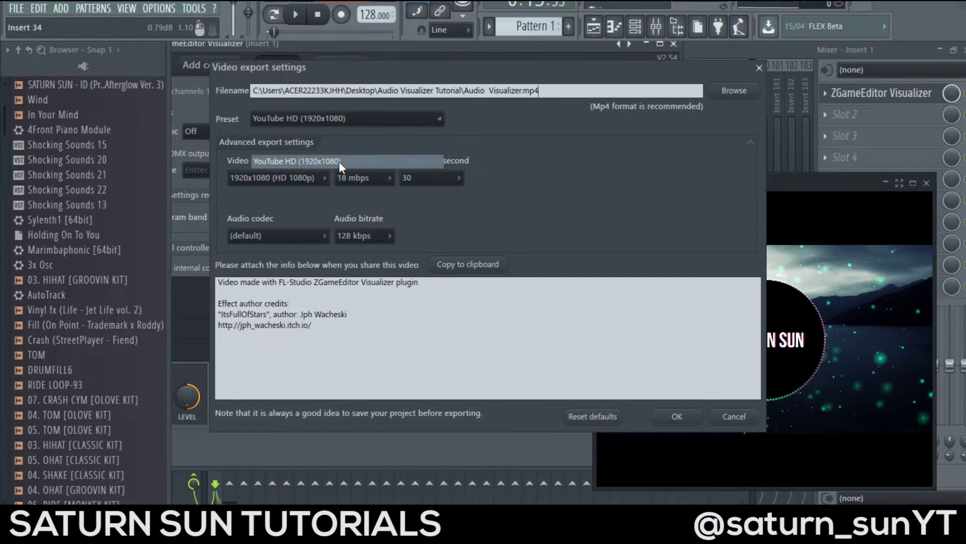
left_click(387, 236)
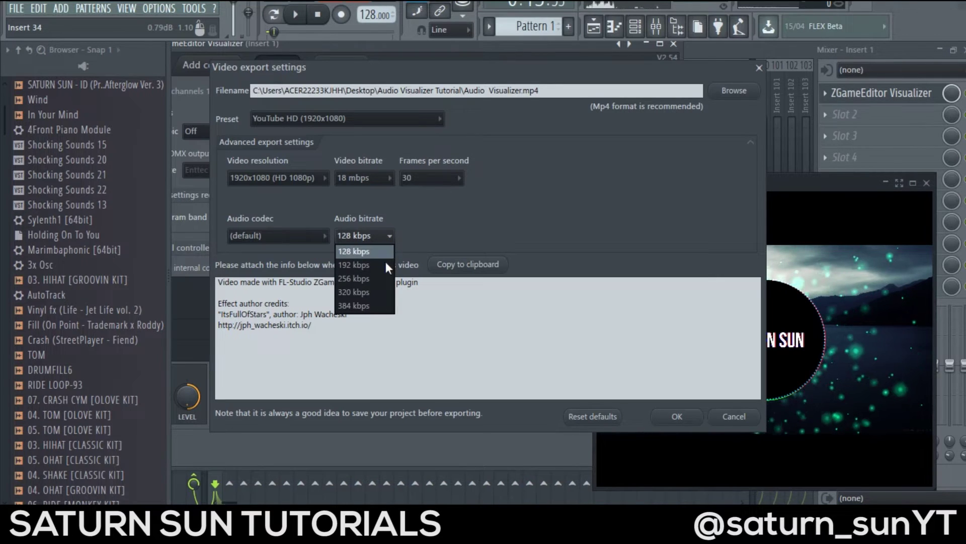
left_click(373, 291)
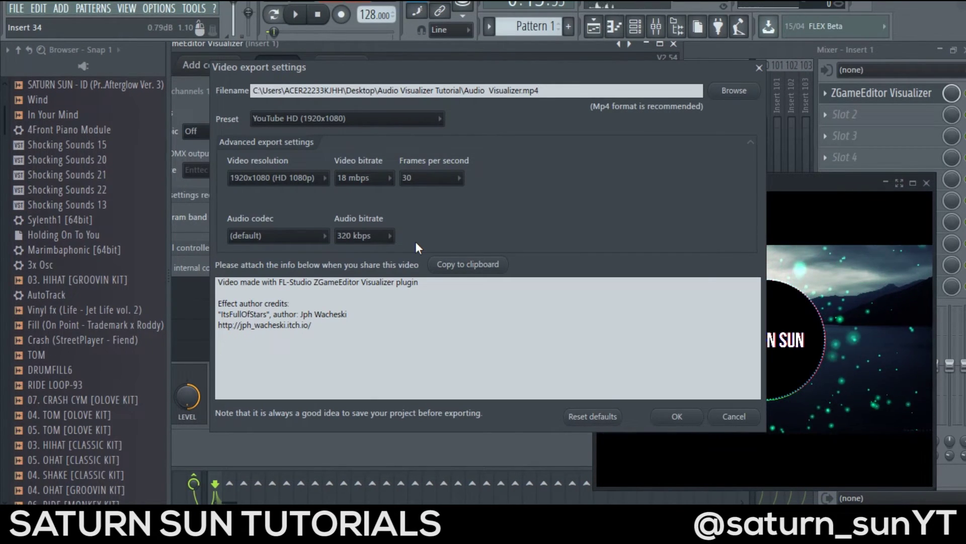
Step: Confirm the video export settings to open the render dialog for Audio Visualizer.wav
left_click(697, 415)
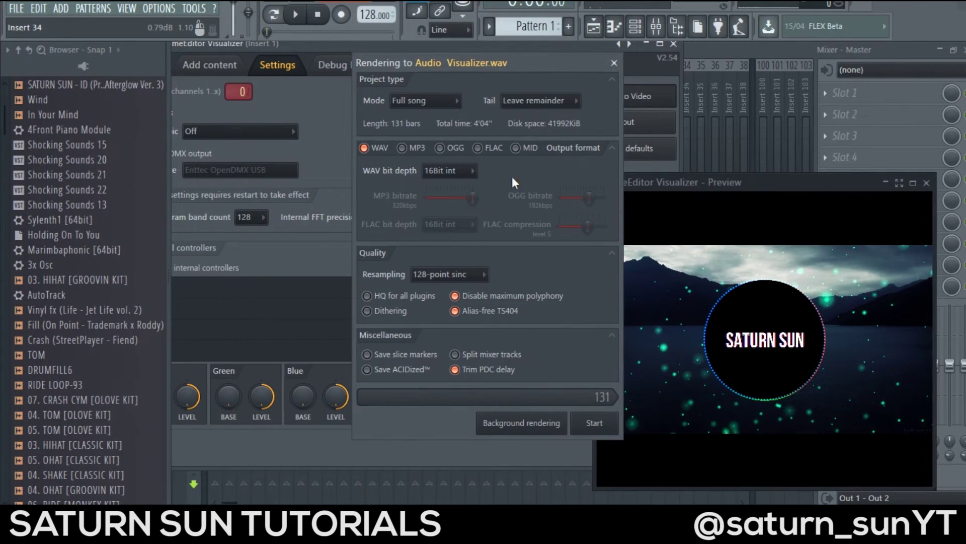